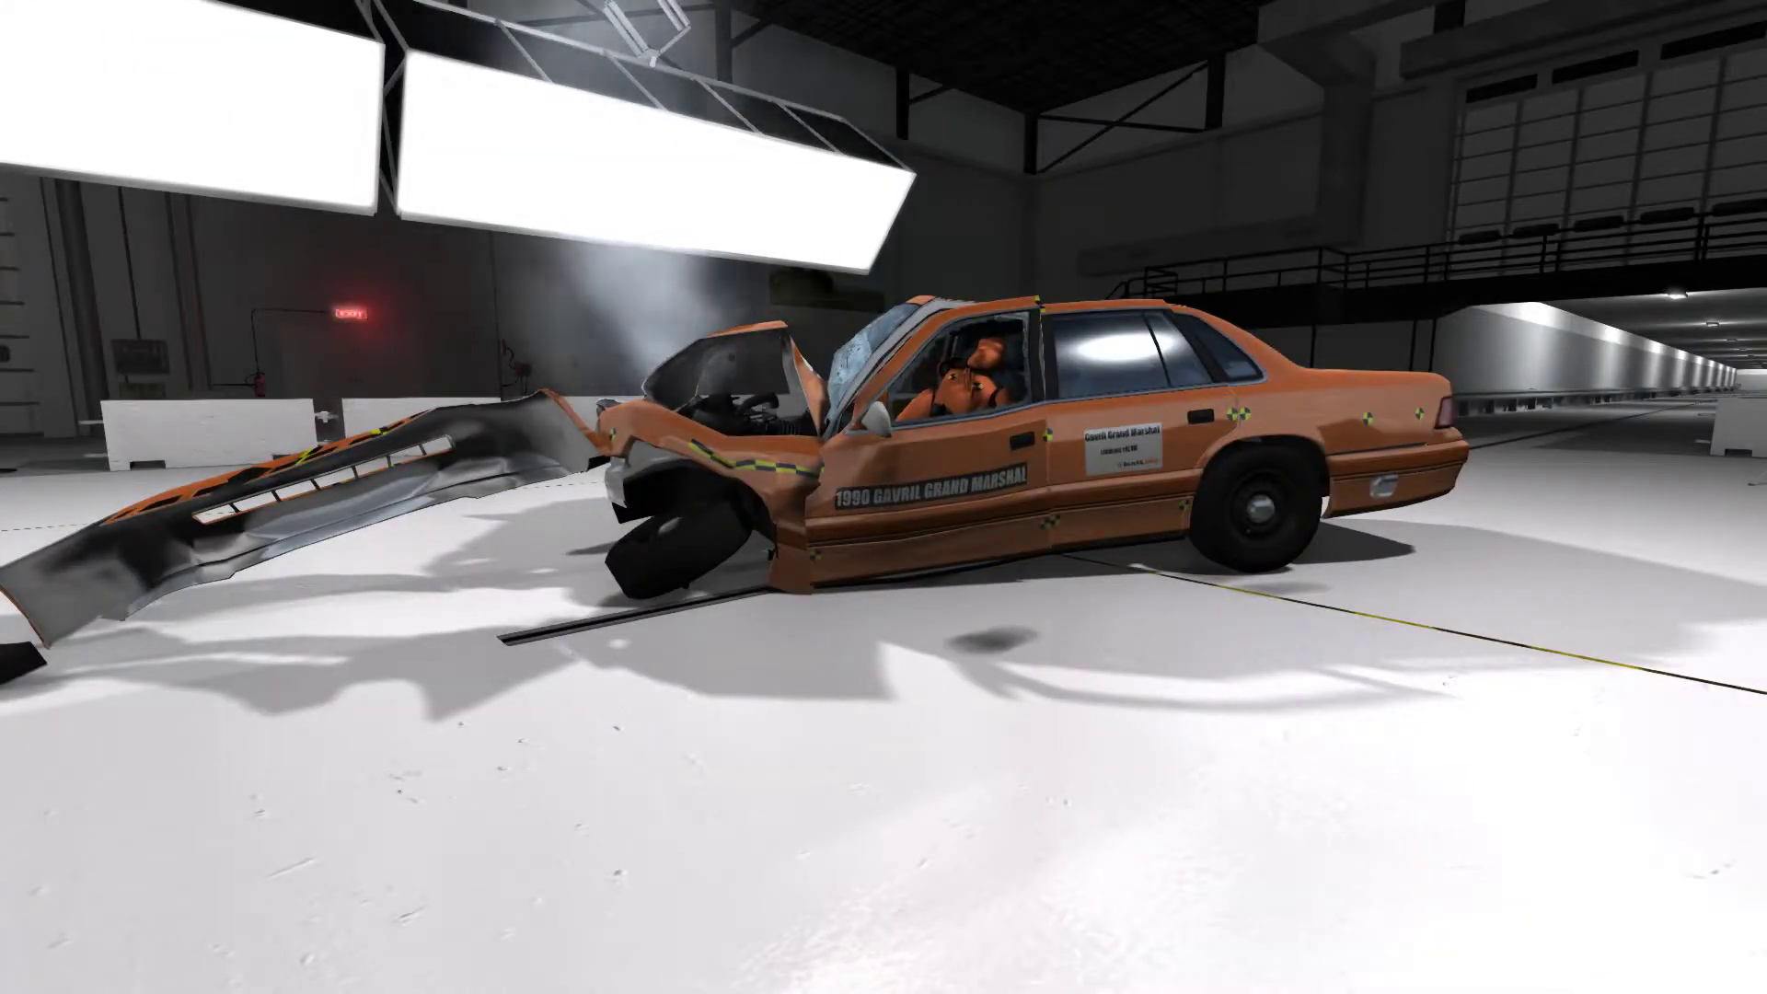
{"action": "key", "text": "alt+u"}
{"action": "key", "text": "e"}
{"action": "left_click", "coordinate": [999, 478]}
{"action": "left_click", "coordinate": [831, 395]}
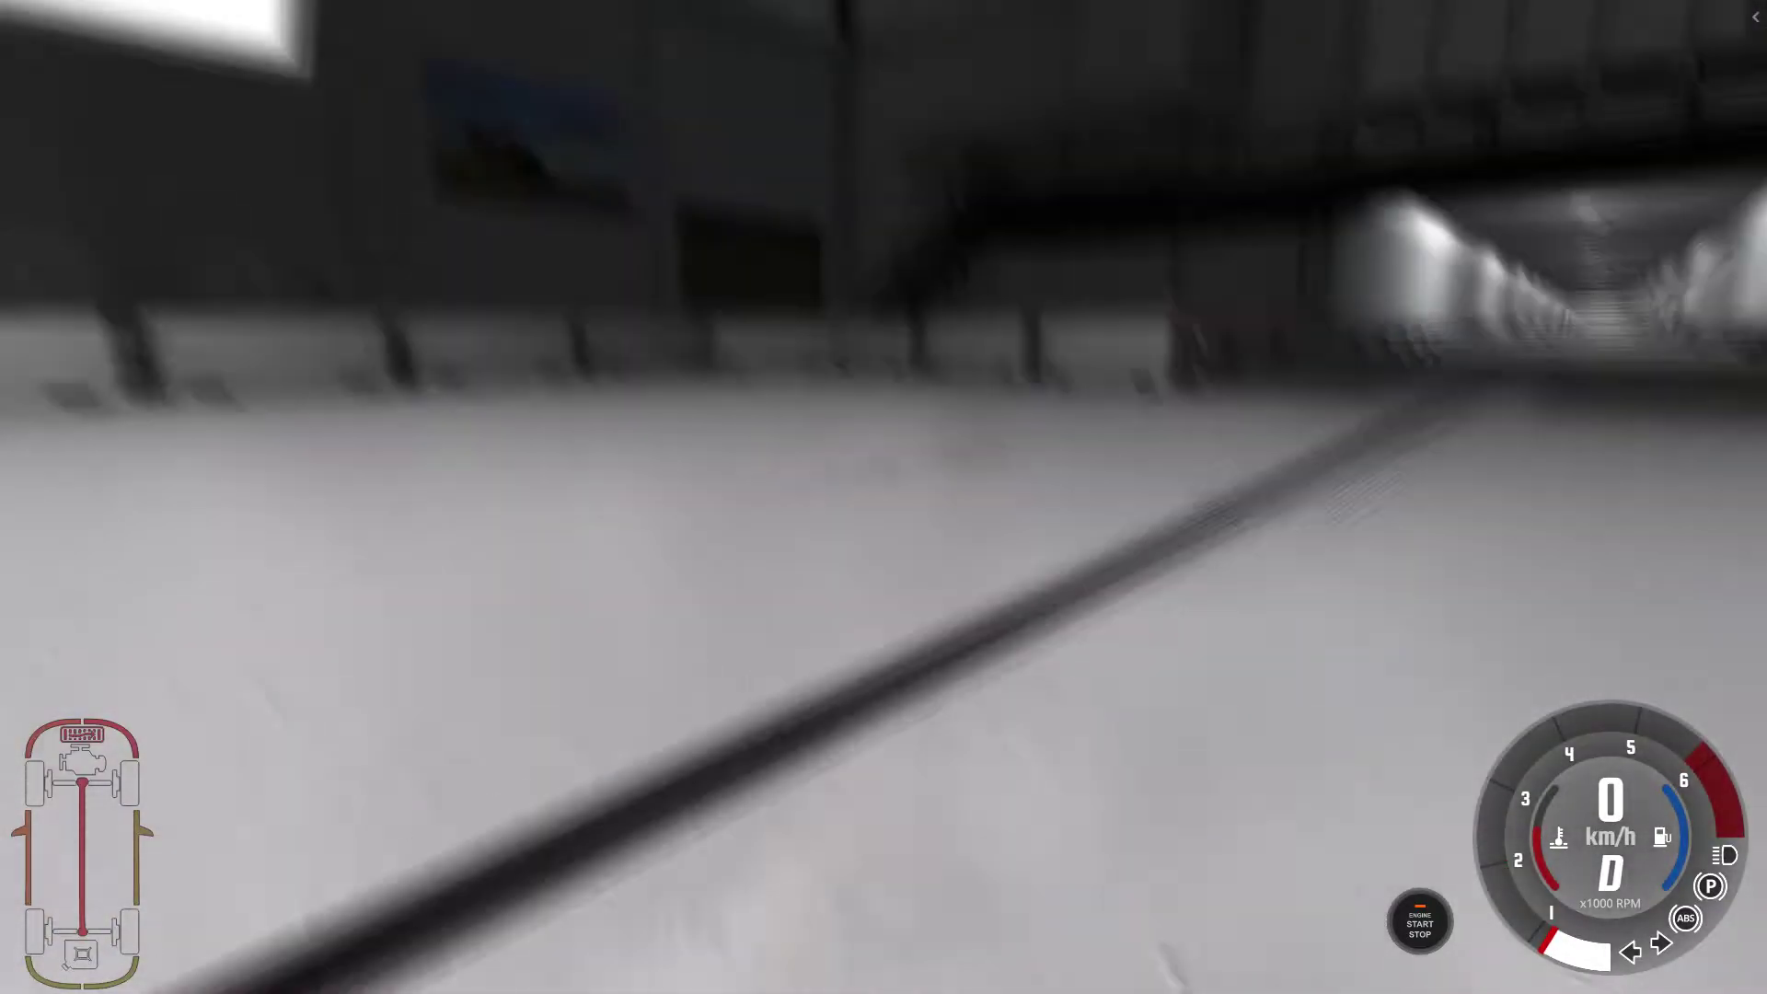
{"action": "key", "text": "alt+u"}
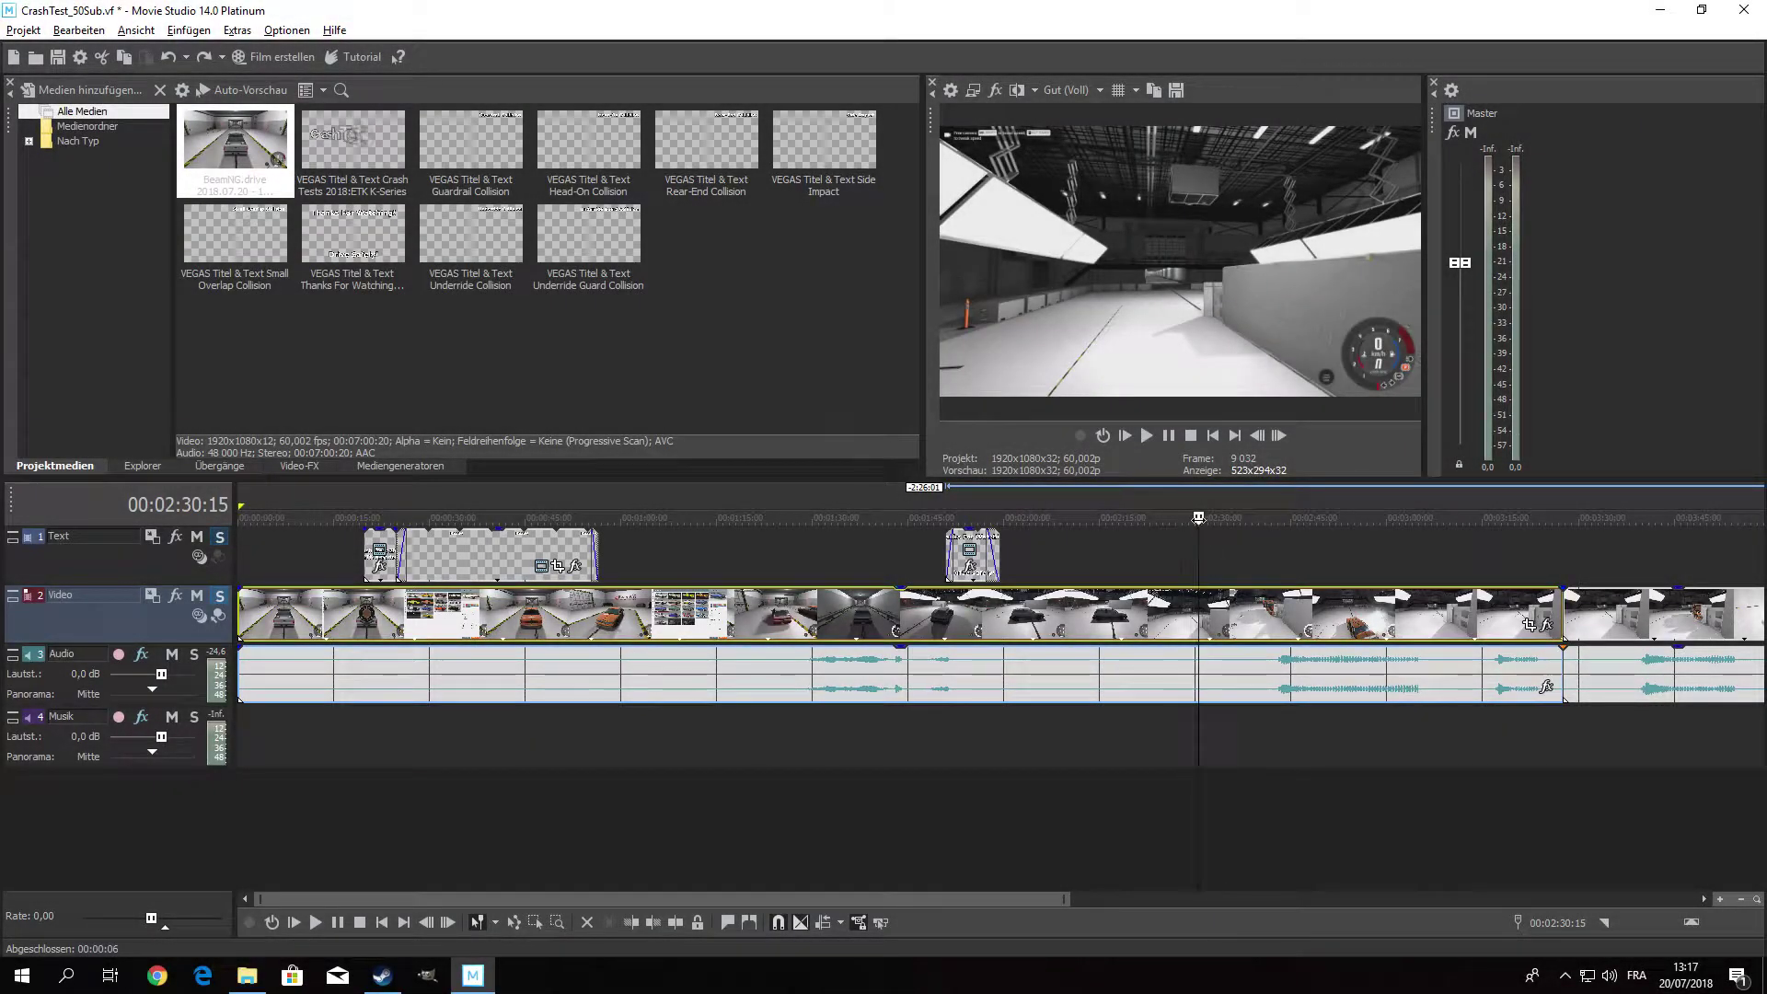
Split the first footage clip at about 3:13, delete the part before it, and move the remaining piece to the timeline start.
{"action": "left_click_drag", "start_coordinate": [1251, 519], "coordinate": [1474, 531]}
{"action": "key", "text": "s"}
{"action": "left_click", "coordinate": [1413, 600]}
{"action": "key", "text": "Delete"}
{"action": "left_click_drag", "start_coordinate": [1519, 612], "coordinate": [281, 626]}
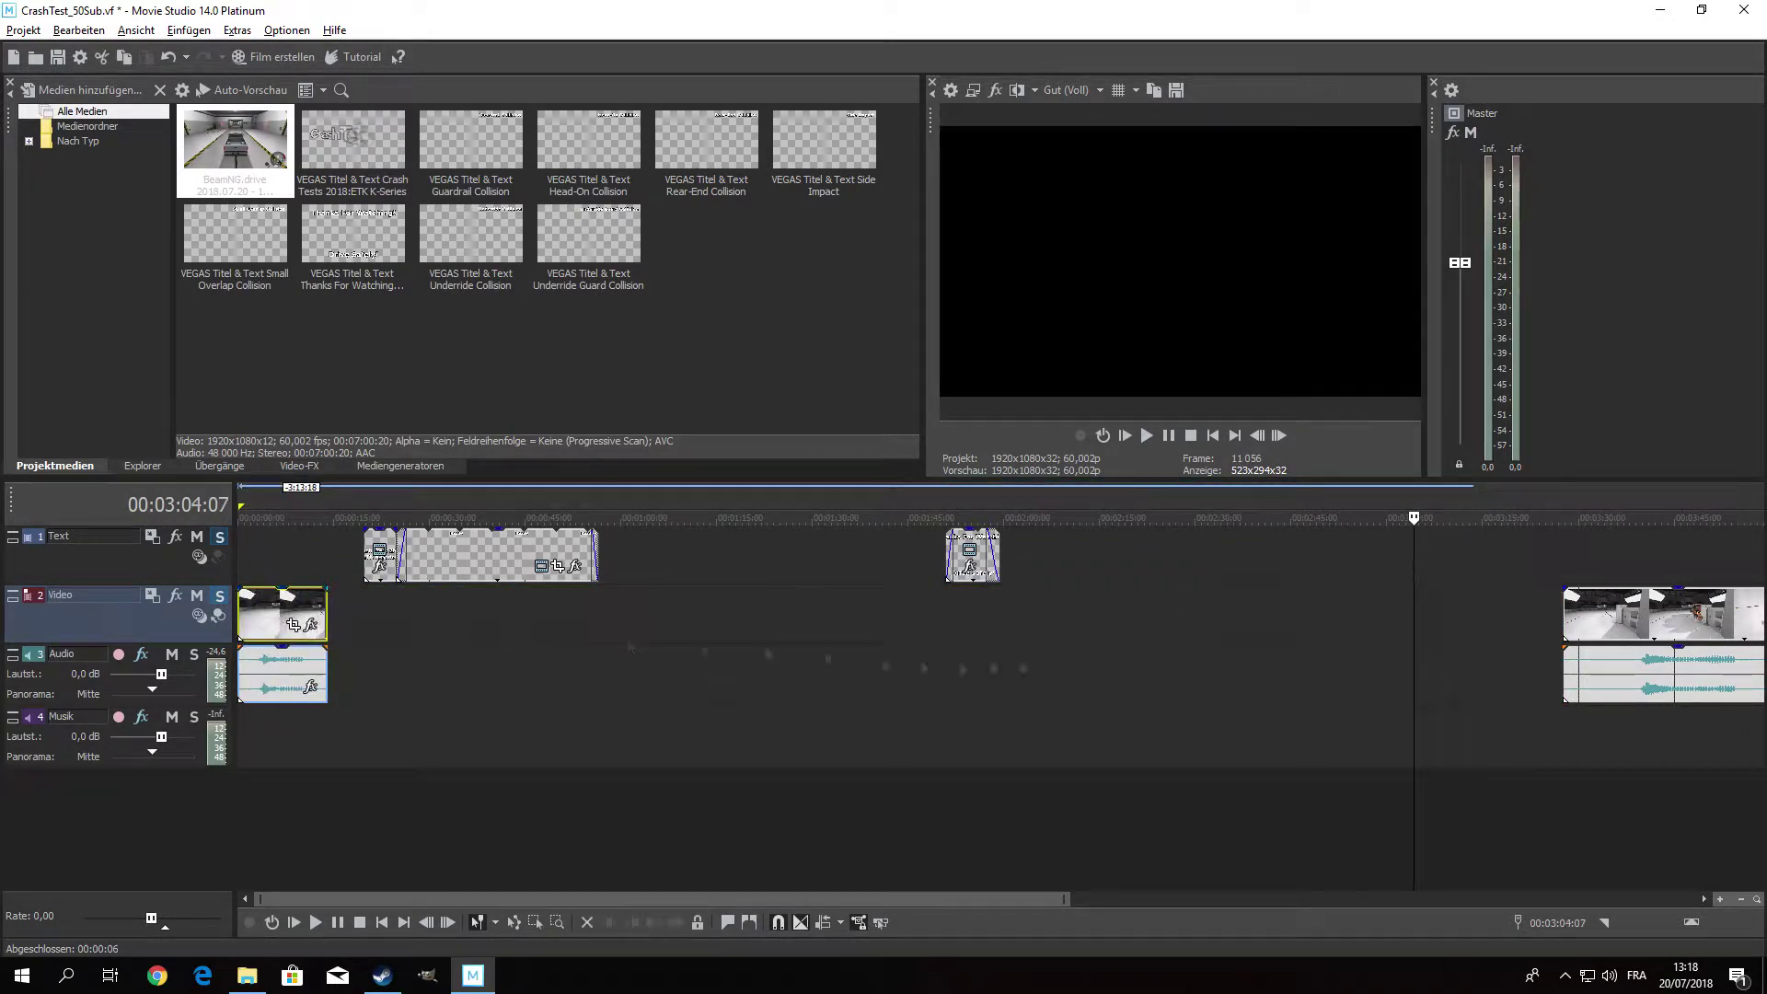
Move the second footage clip earlier on the timeline so that it starts at about 0:43.
{"action": "left_click_drag", "start_coordinate": [1620, 631], "coordinate": [572, 622]}
{"action": "left_click_drag", "start_coordinate": [849, 575], "coordinate": [866, 577]}
{"action": "left_click", "coordinate": [753, 521]}
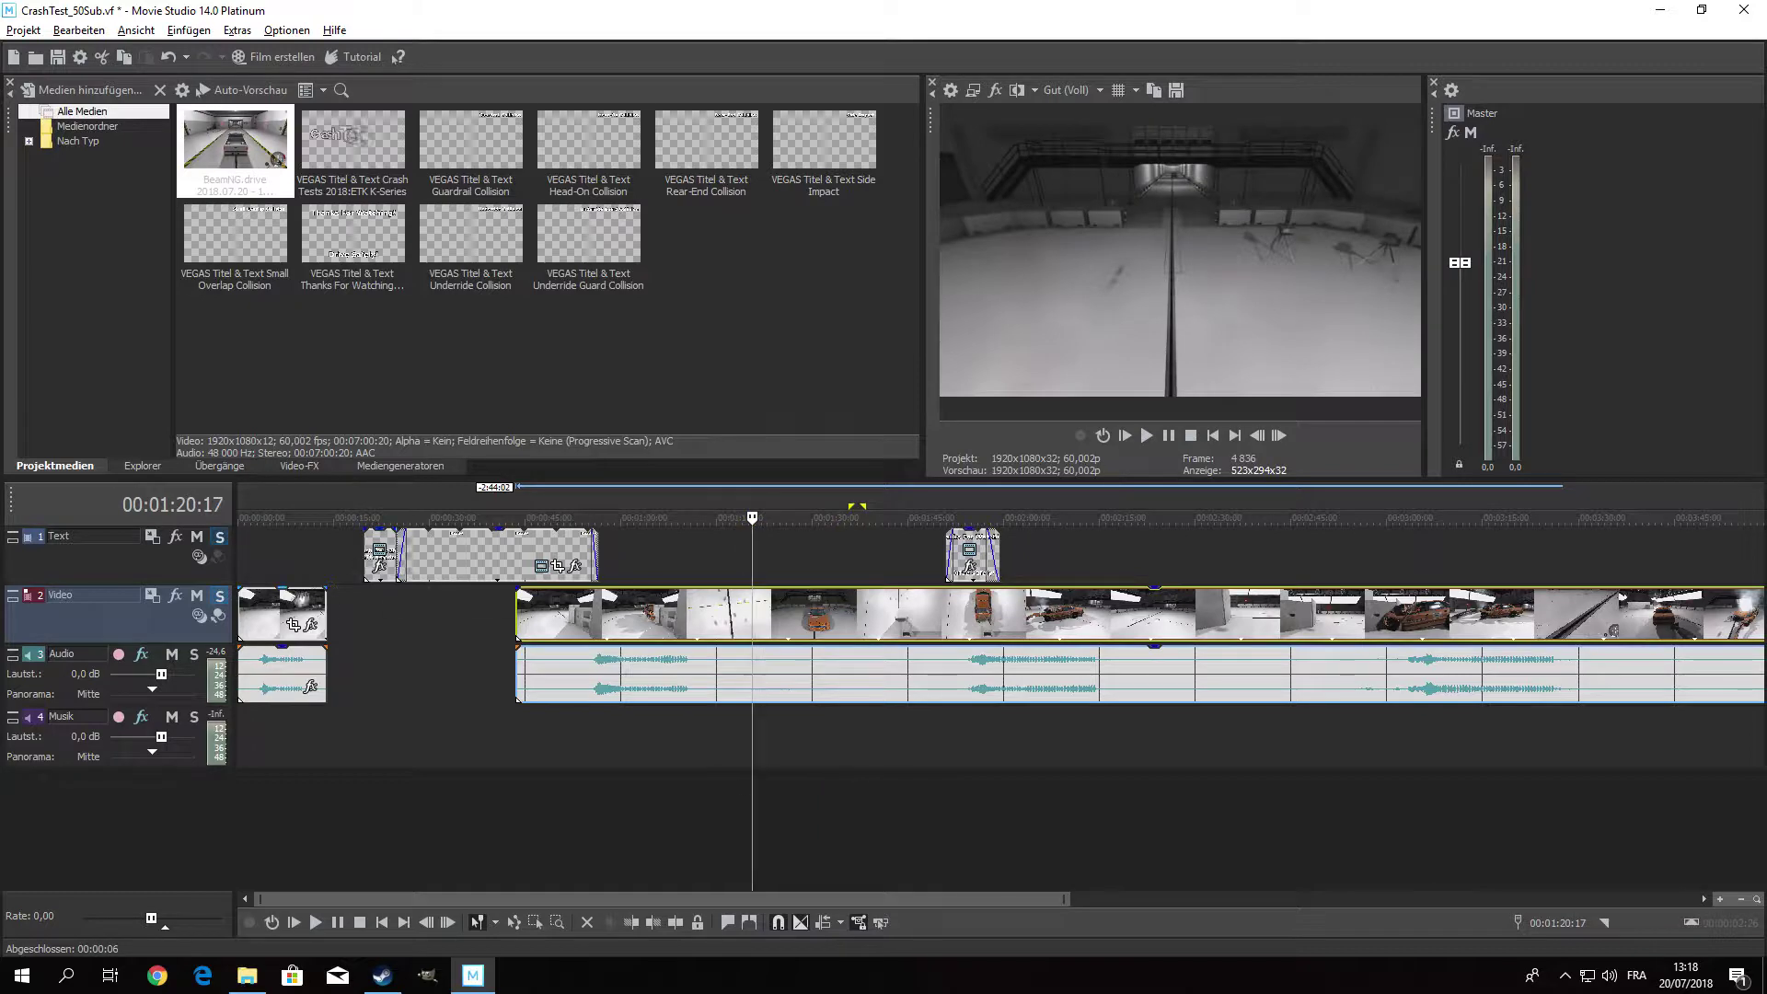
Play the opening clip, cut off about its first second, and move the remainder back to the timeline start.
{"action": "key", "text": "ctrl+Home"}
{"action": "key", "text": "space"}
{"action": "key", "text": "space"}
{"action": "scroll", "coordinate": [257, 517], "scroll_direction": "up", "scroll_amount": 2}
{"action": "left_click_drag", "start_coordinate": [256, 517], "coordinate": [252, 517]}
{"action": "key", "text": "s"}
{"action": "left_click", "coordinate": [243, 596]}
{"action": "key", "text": "Delete"}
{"action": "left_click_drag", "start_coordinate": [243, 598], "coordinate": [229, 598]}
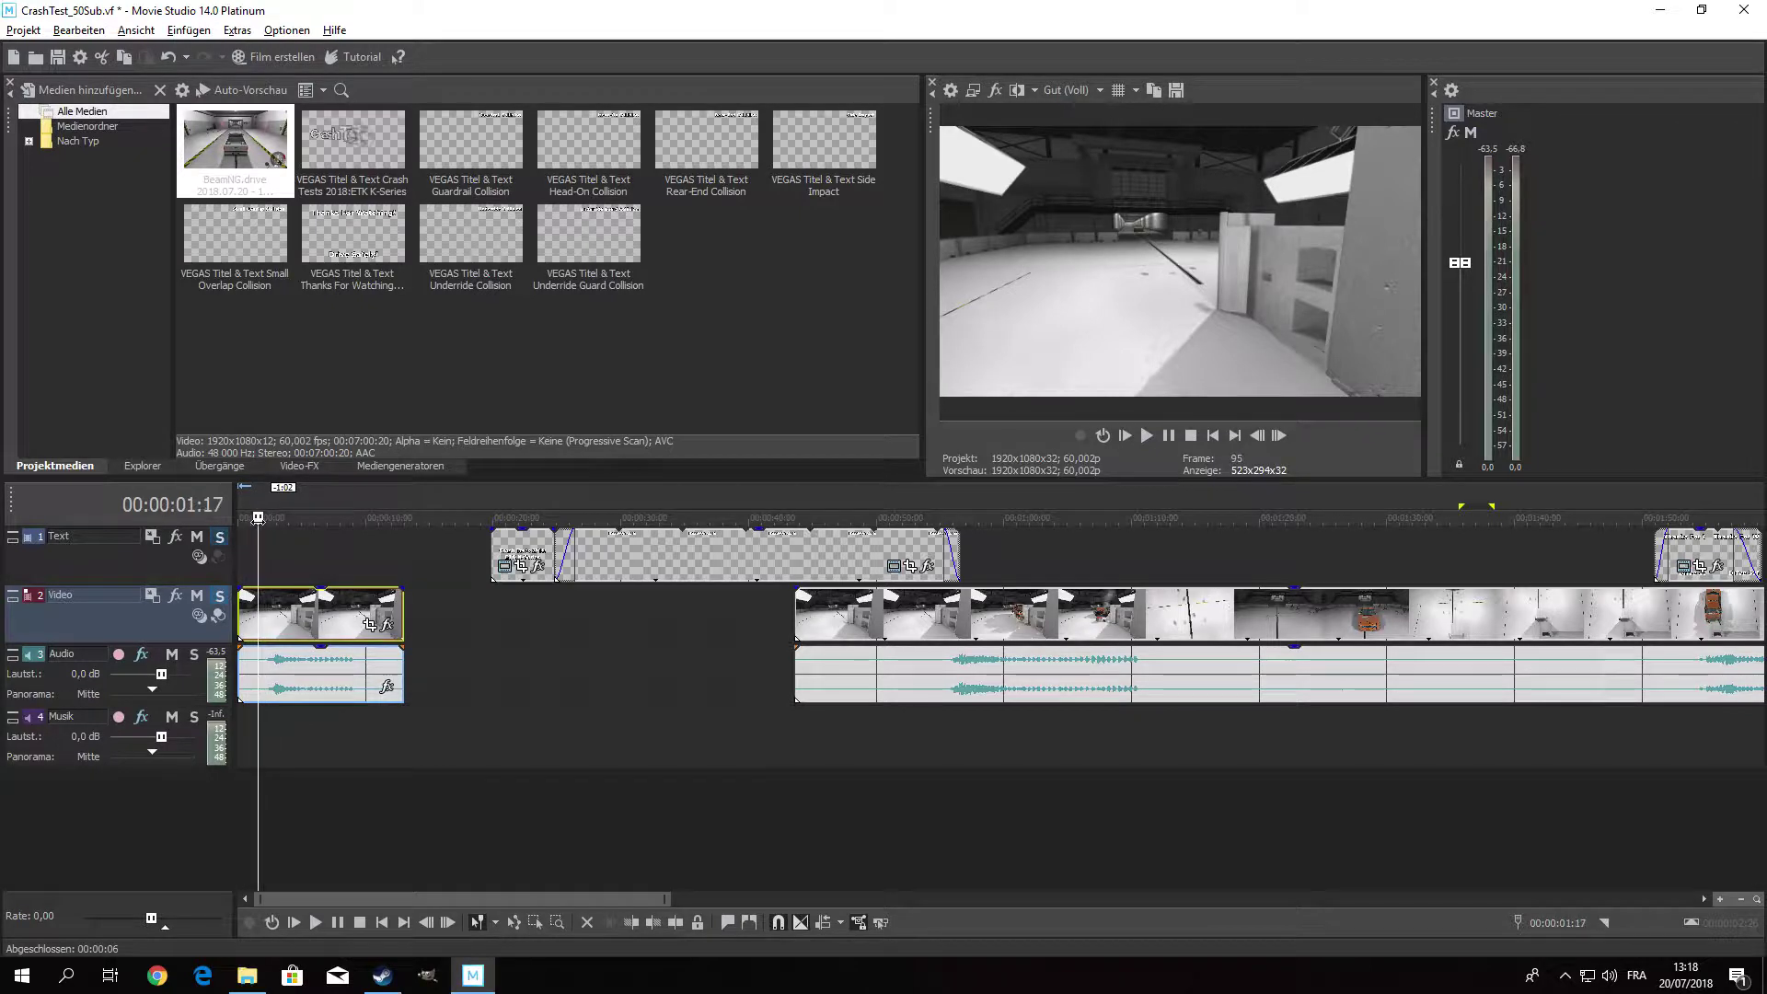
Add a short fade-in to the start of the opening clip and play it back.
{"action": "left_click", "coordinate": [237, 644]}
{"action": "key", "text": "space"}
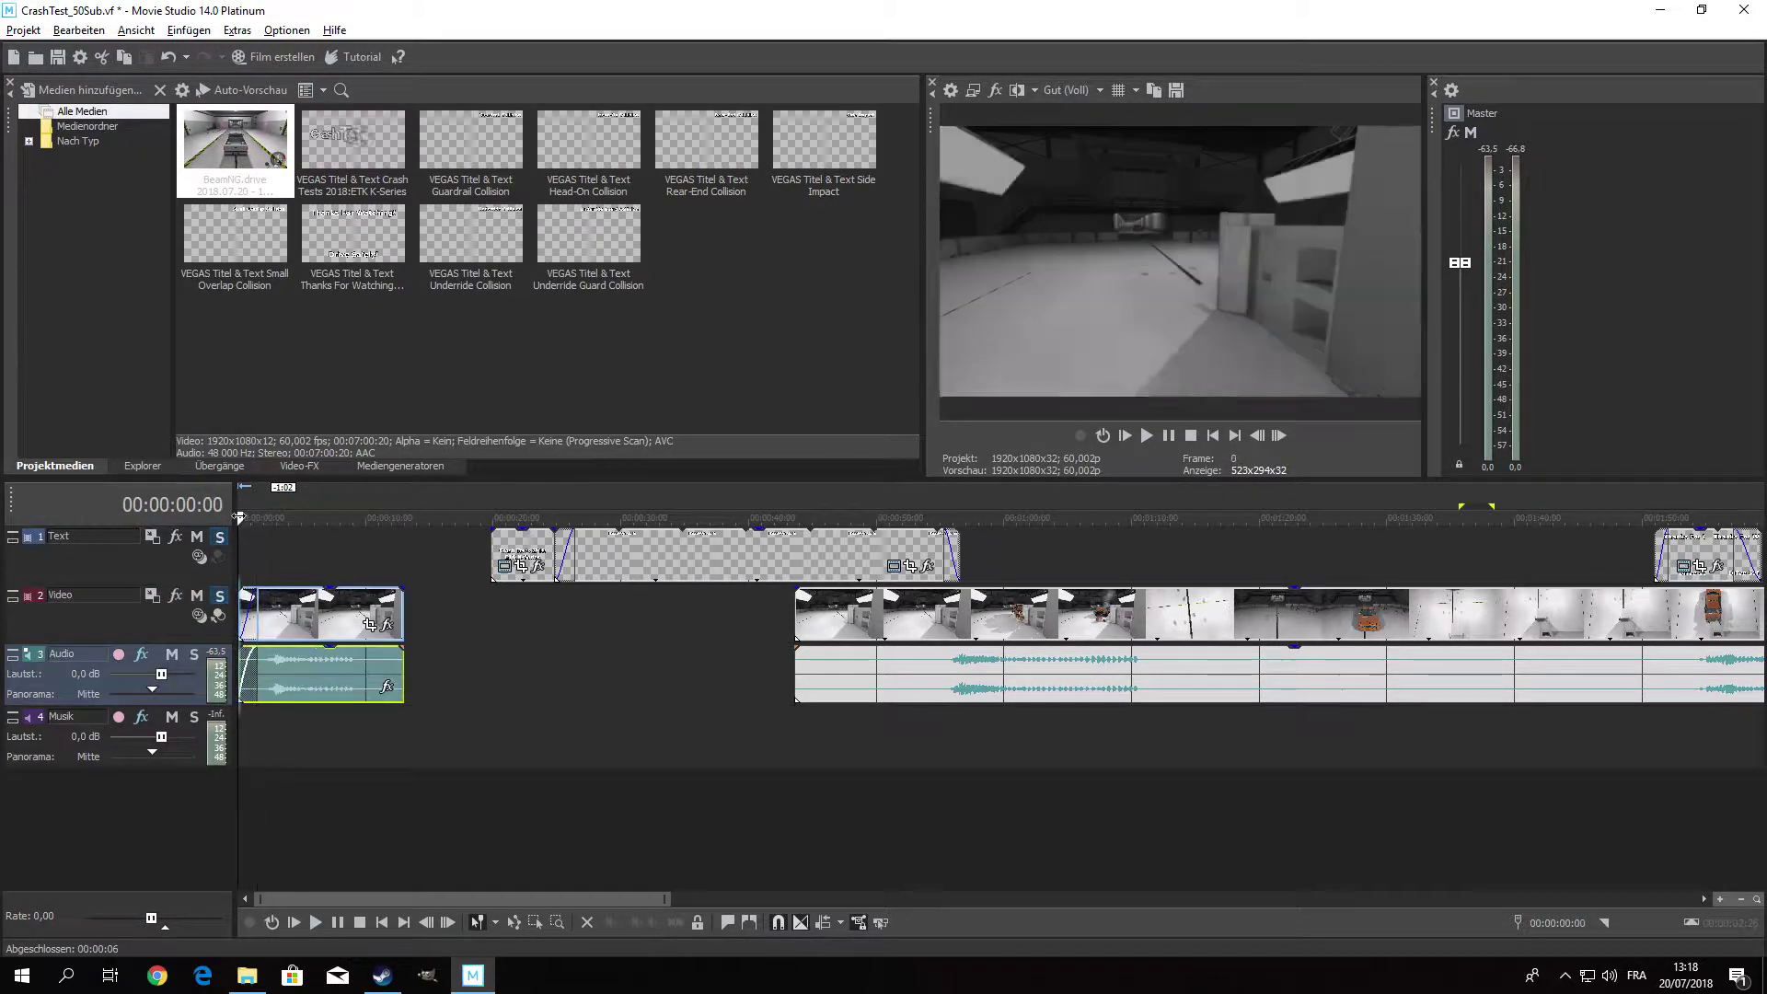
{"action": "key", "text": "Return"}
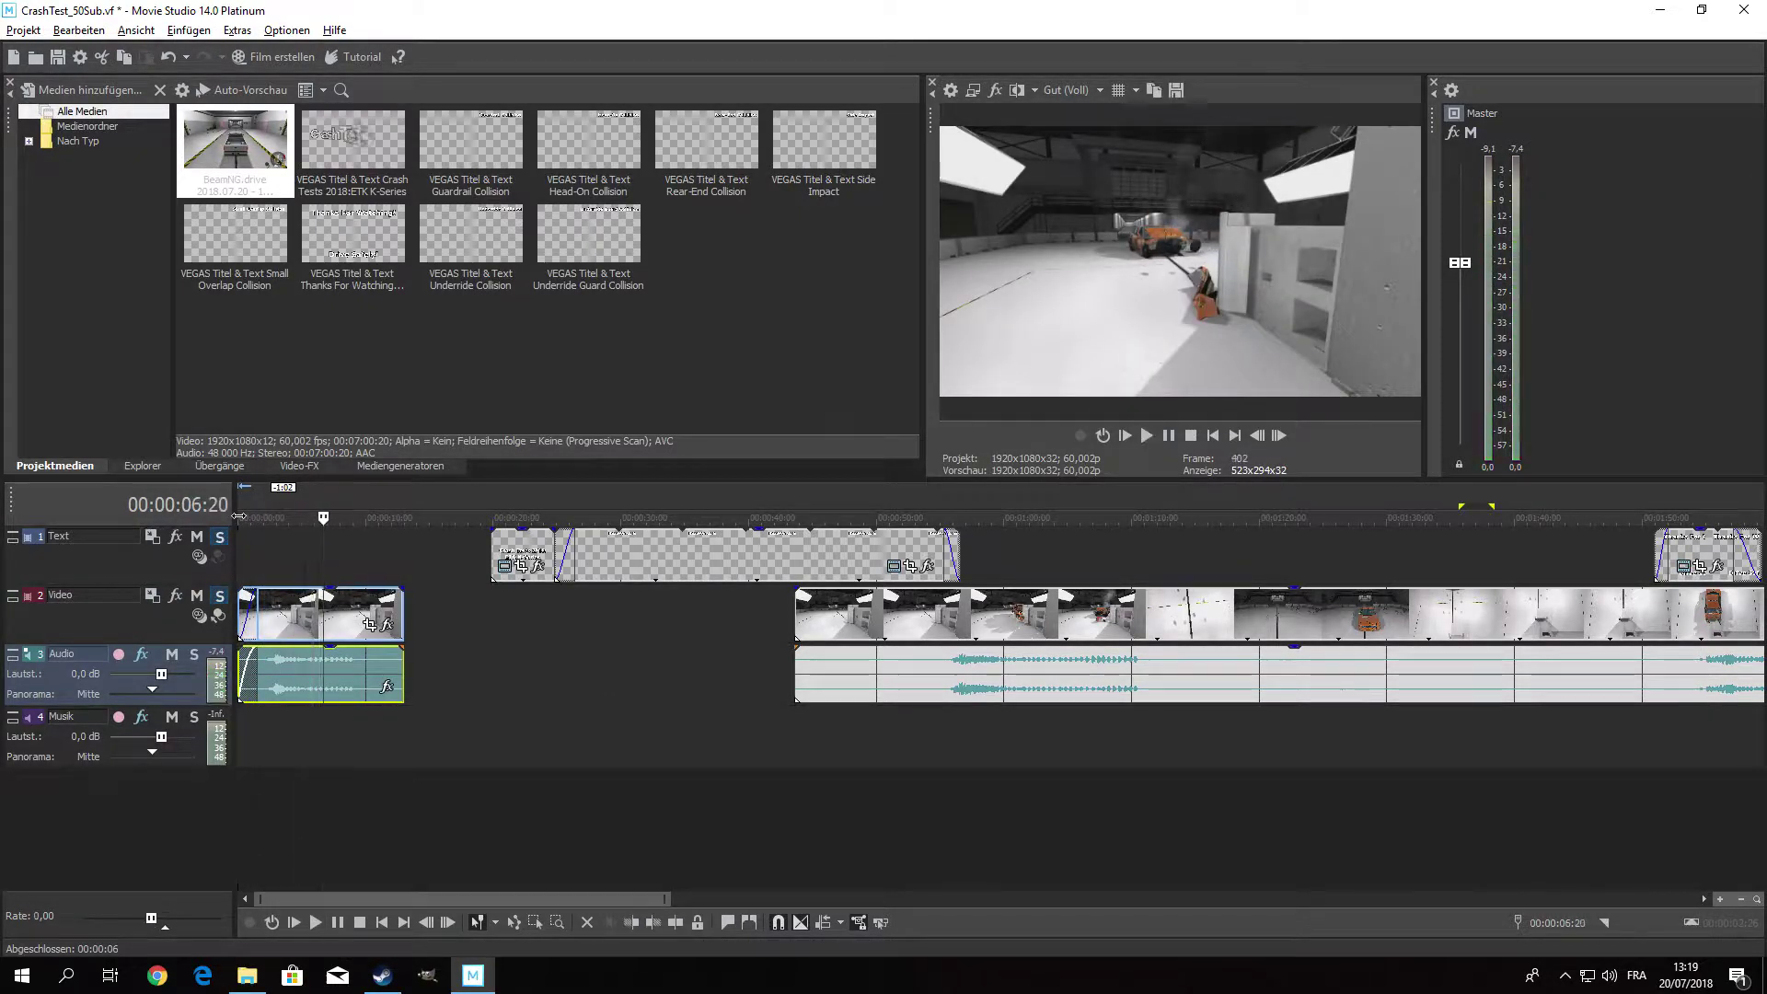
Trim the opening clip's beginning up to 00:00:01:22 and move the rest back to the timeline start.
{"action": "left_click_drag", "start_coordinate": [274, 518], "coordinate": [239, 519]}
{"action": "key", "text": "space"}
{"action": "key", "text": "Return"}
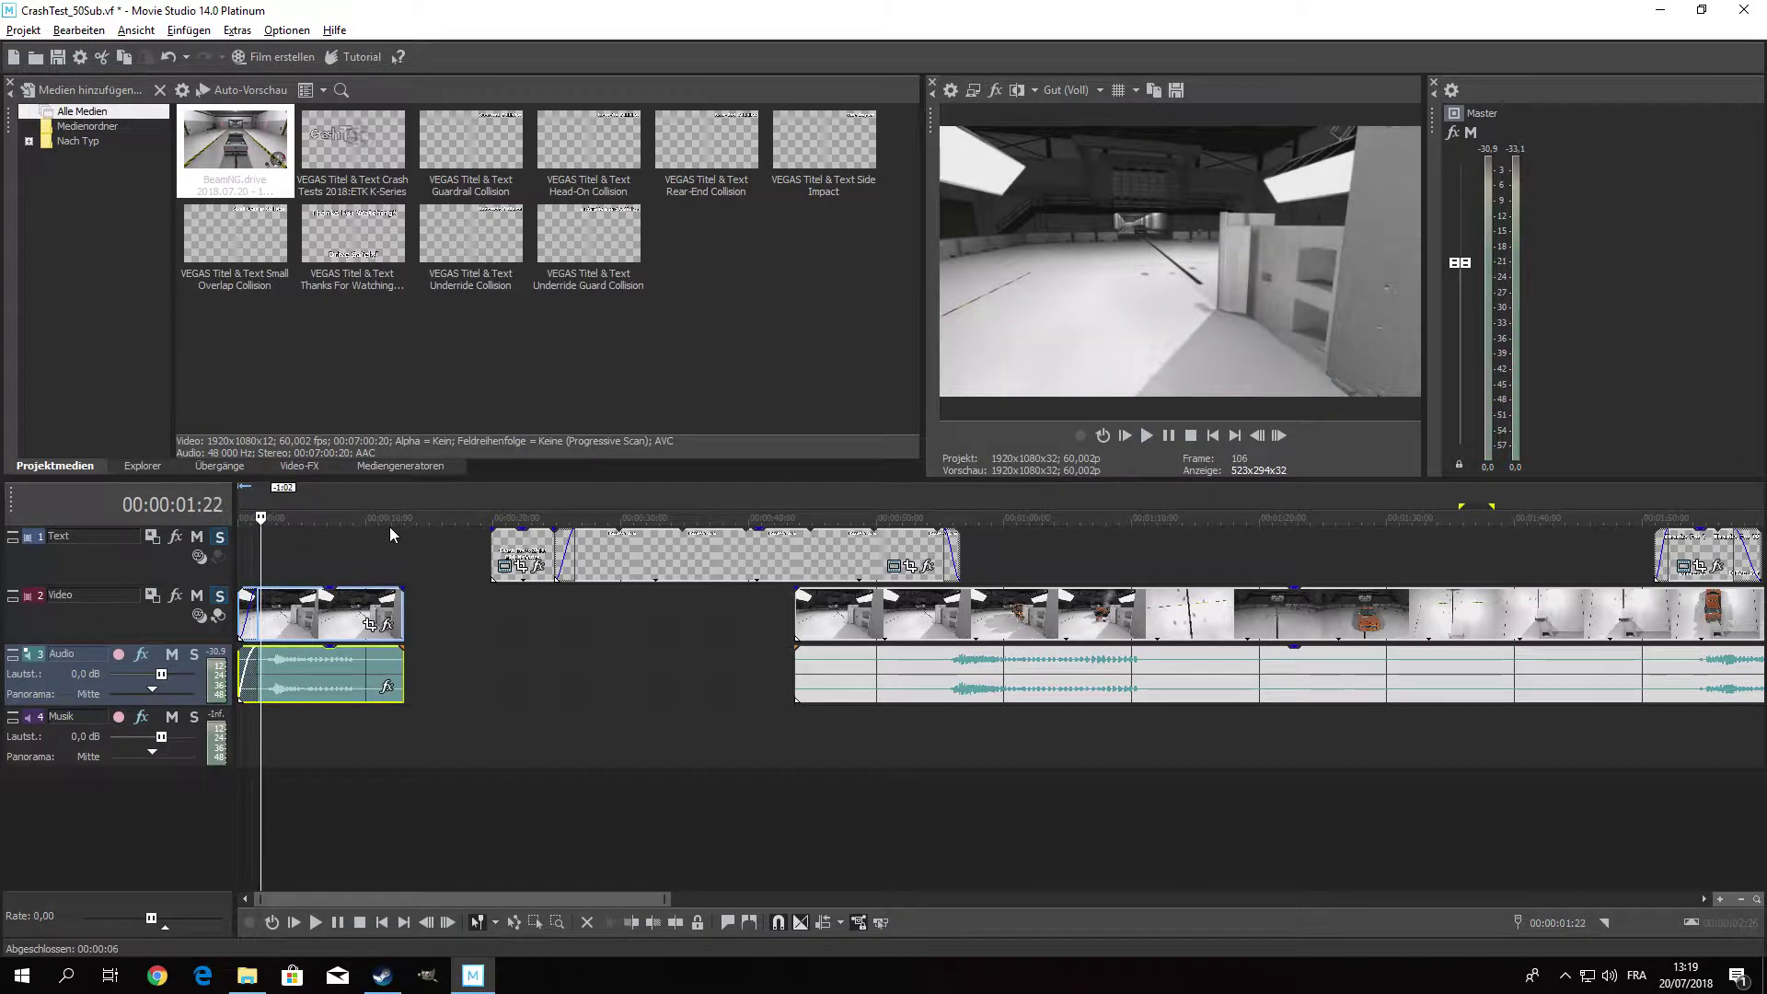
{"action": "key", "text": "s"}
{"action": "left_click", "coordinate": [247, 619]}
{"action": "key", "text": "Delete"}
{"action": "left_click_drag", "start_coordinate": [276, 621], "coordinate": [246, 594]}
Apply a short fade-in to the trimmed opening clip and check it in playback.
{"action": "left_click_drag", "start_coordinate": [241, 648], "coordinate": [245, 652]}
{"action": "left_click", "coordinate": [240, 514]}
{"action": "key", "text": "space"}
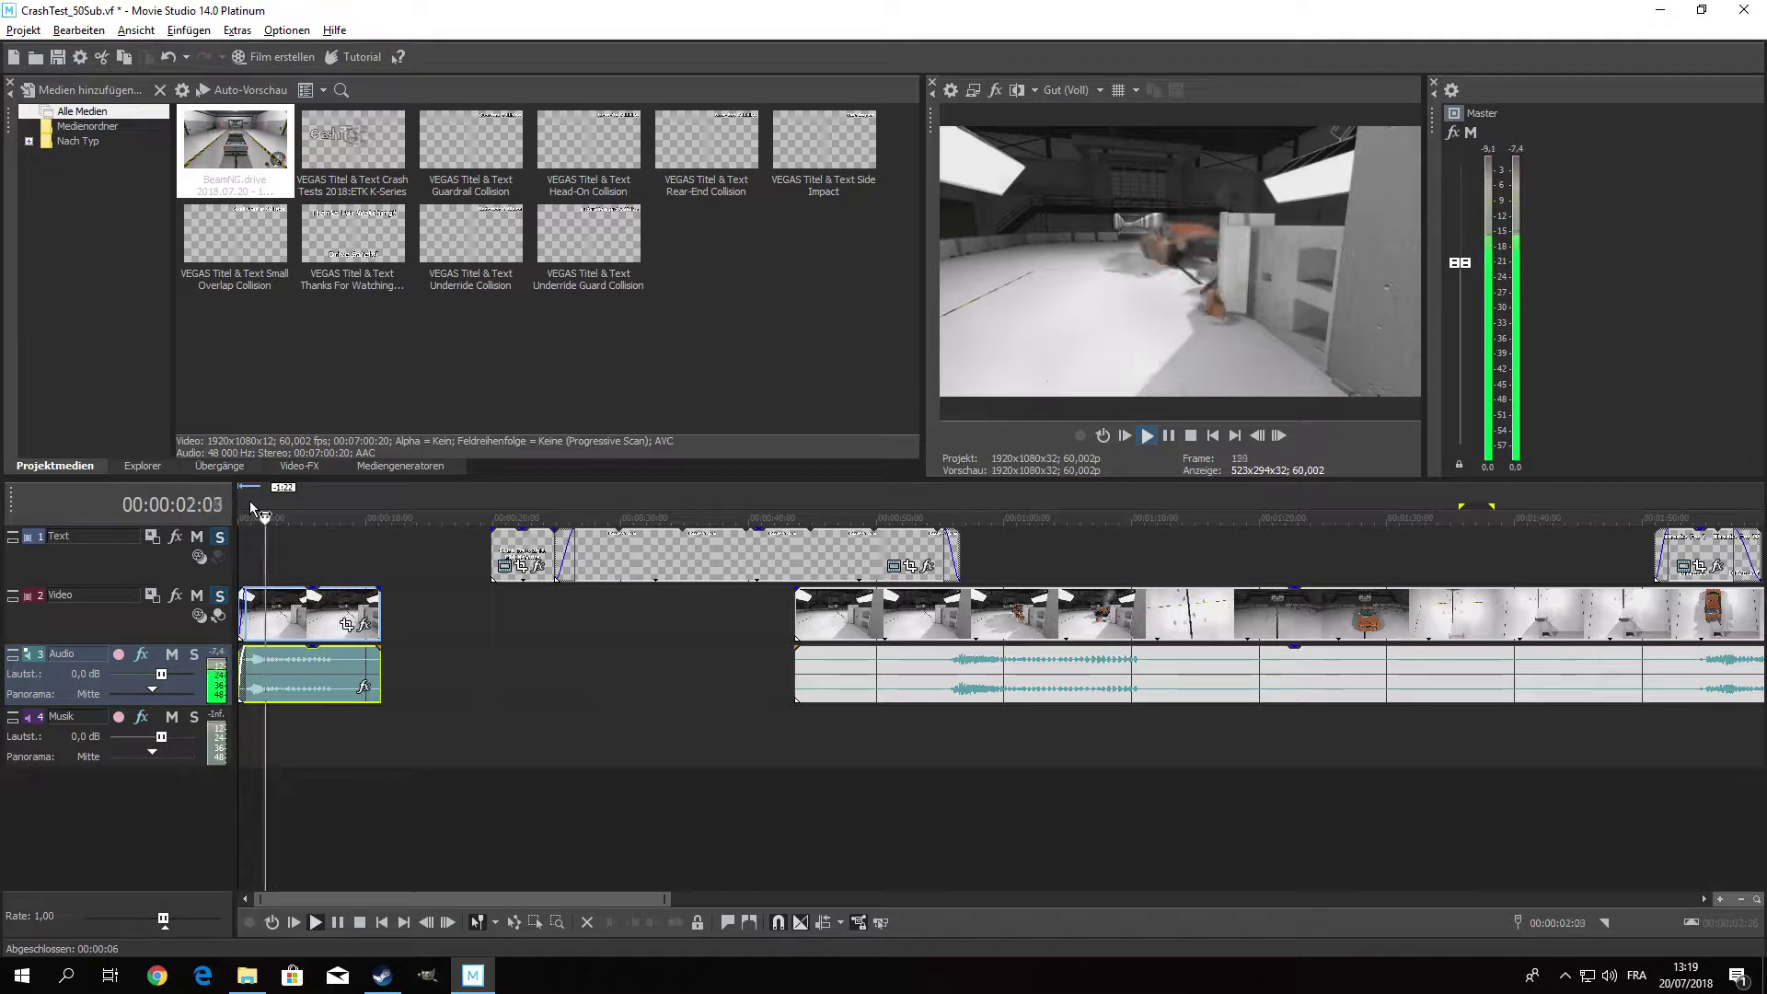
{"action": "key", "text": "Return"}
Play the opening clip, split it at about 5 seconds, and delete the part after the split.
{"action": "left_click", "coordinate": [301, 609]}
{"action": "key", "text": "space"}
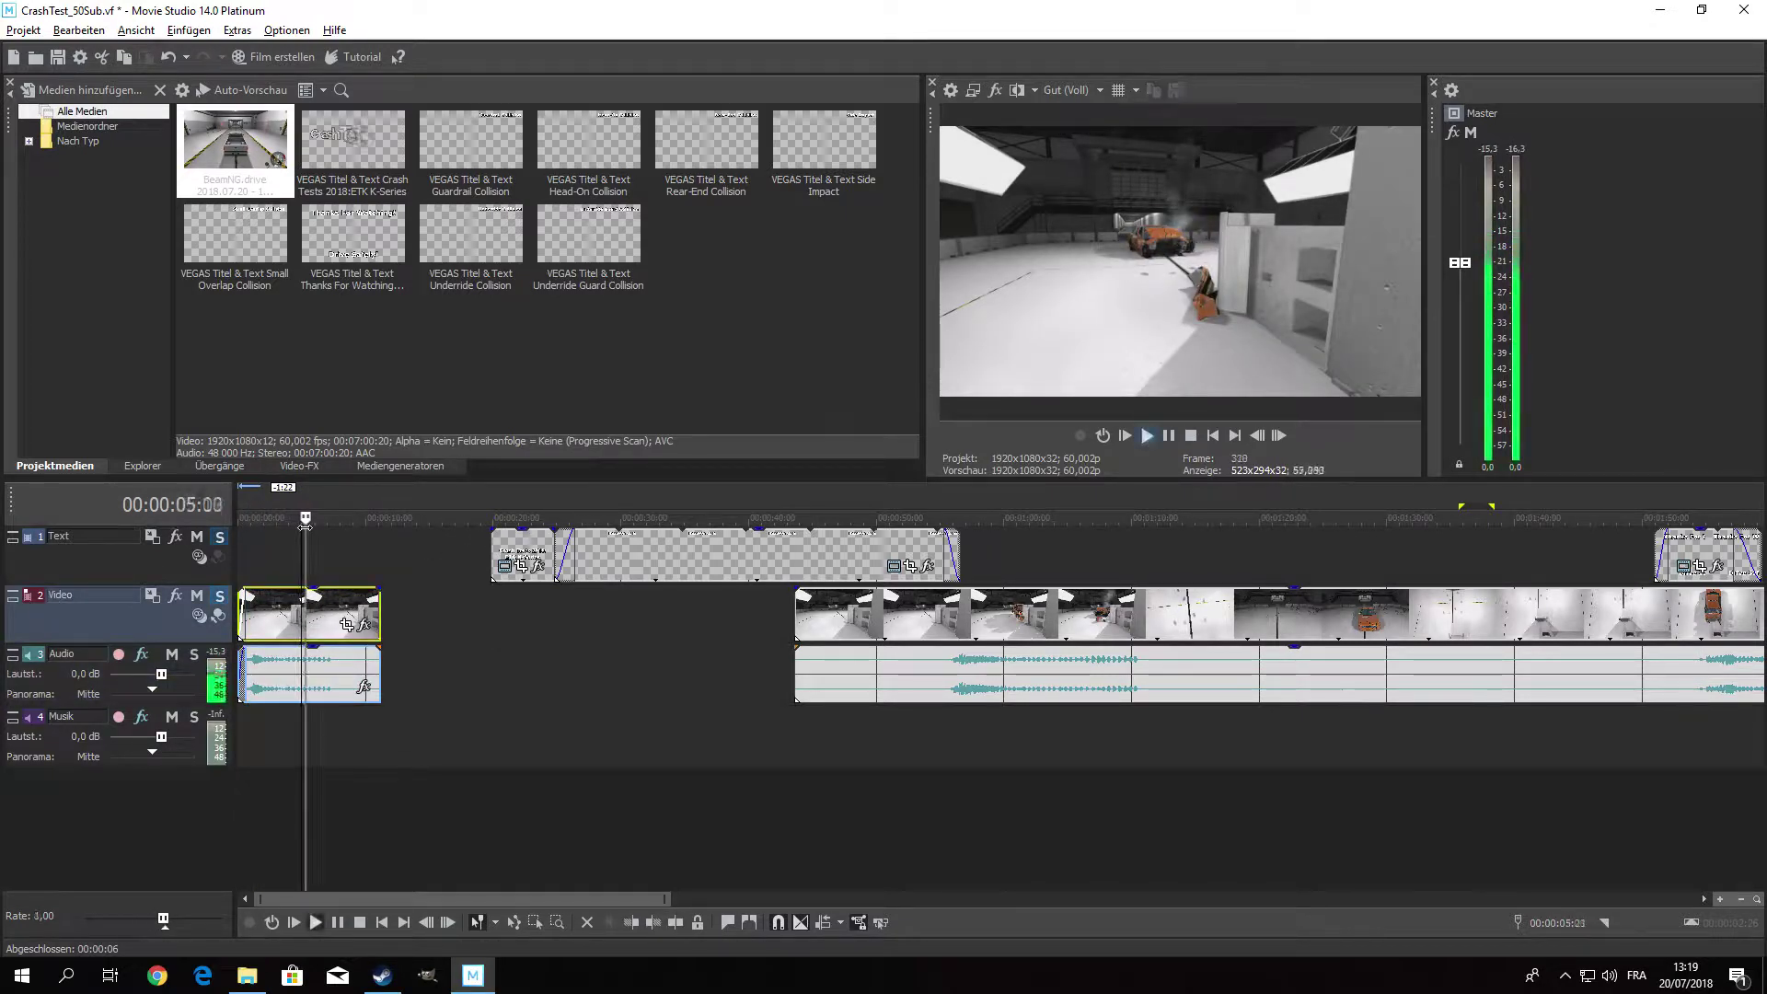
{"action": "key", "text": "Return"}
{"action": "key", "text": "s"}
{"action": "key", "text": "Delete"}
Place the Crash Tests 2018 title directly after the opening clip and preview it.
{"action": "mouse_move", "coordinate": [304, 520]}
{"action": "left_mouse_down"}
{"action": "mouse_move", "coordinate": [239, 520]}
{"action": "mouse_move", "coordinate": [310, 532]}
{"action": "left_mouse_up"}
{"action": "left_click_drag", "start_coordinate": [522, 553], "coordinate": [357, 549]}
{"action": "key", "text": "space"}
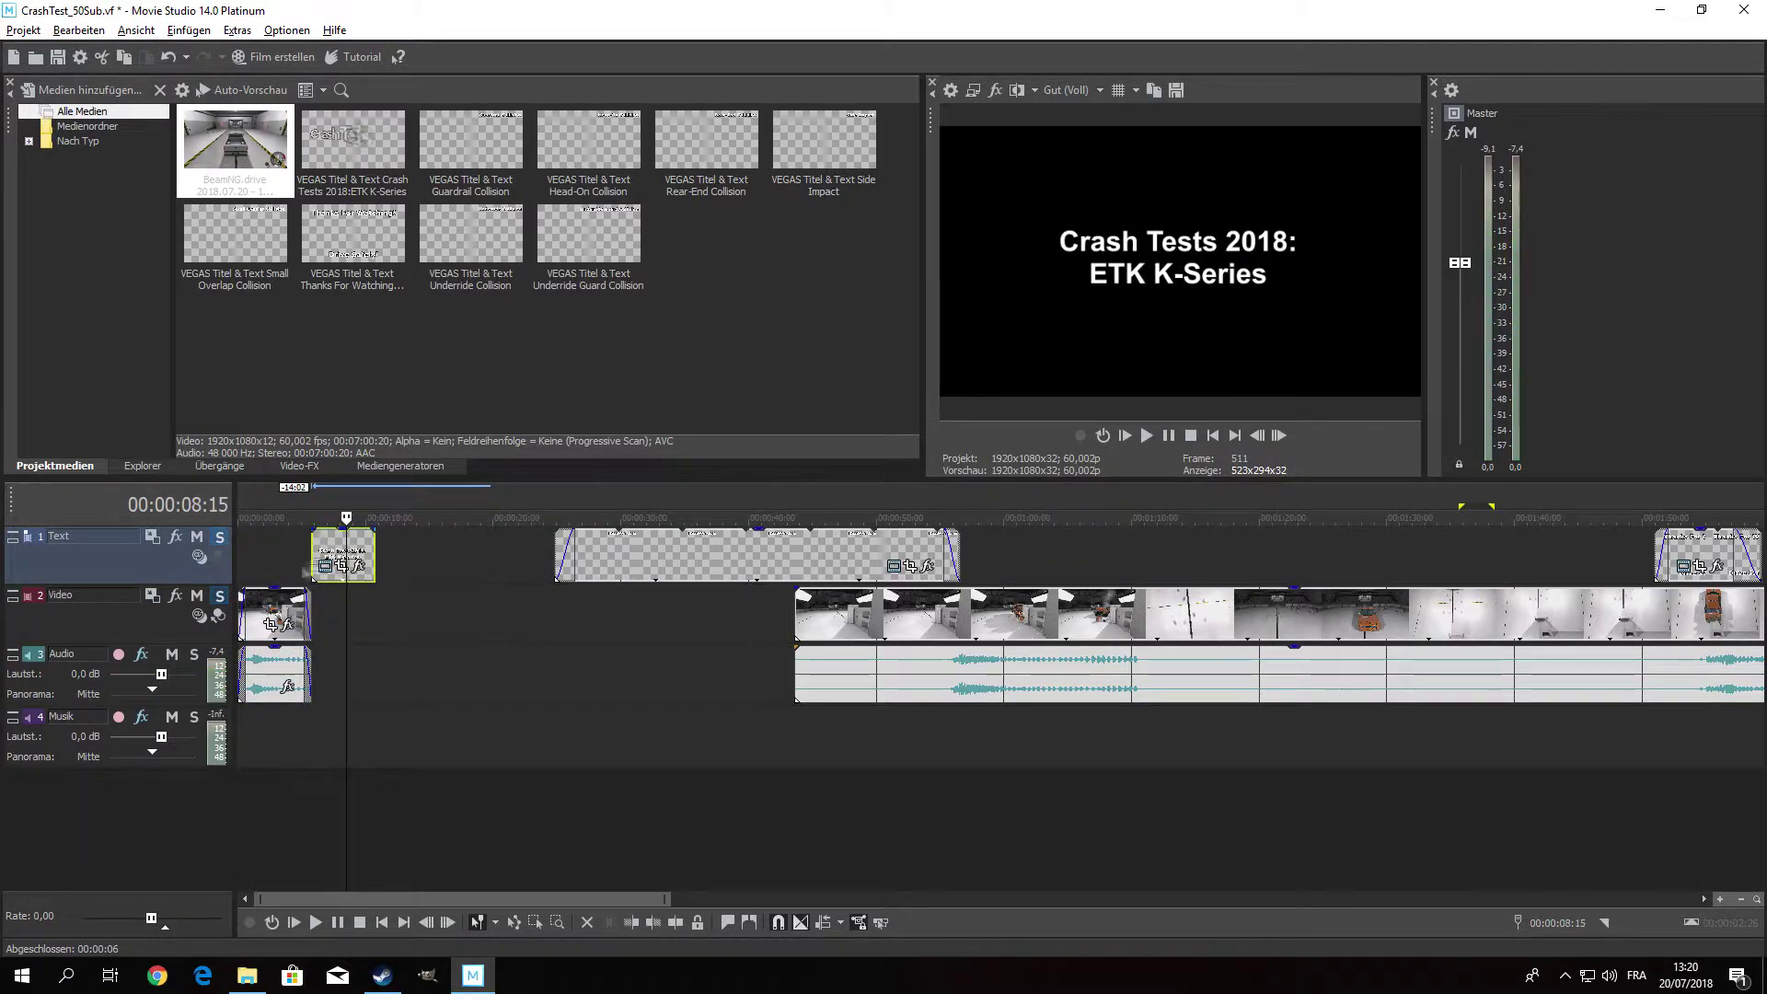
Change the title's second line to "Gavril Marshall", preview the title, and close its text settings.
{"action": "left_click", "coordinate": [326, 565]}
{"action": "type", "text": "Gavril Marshall"}
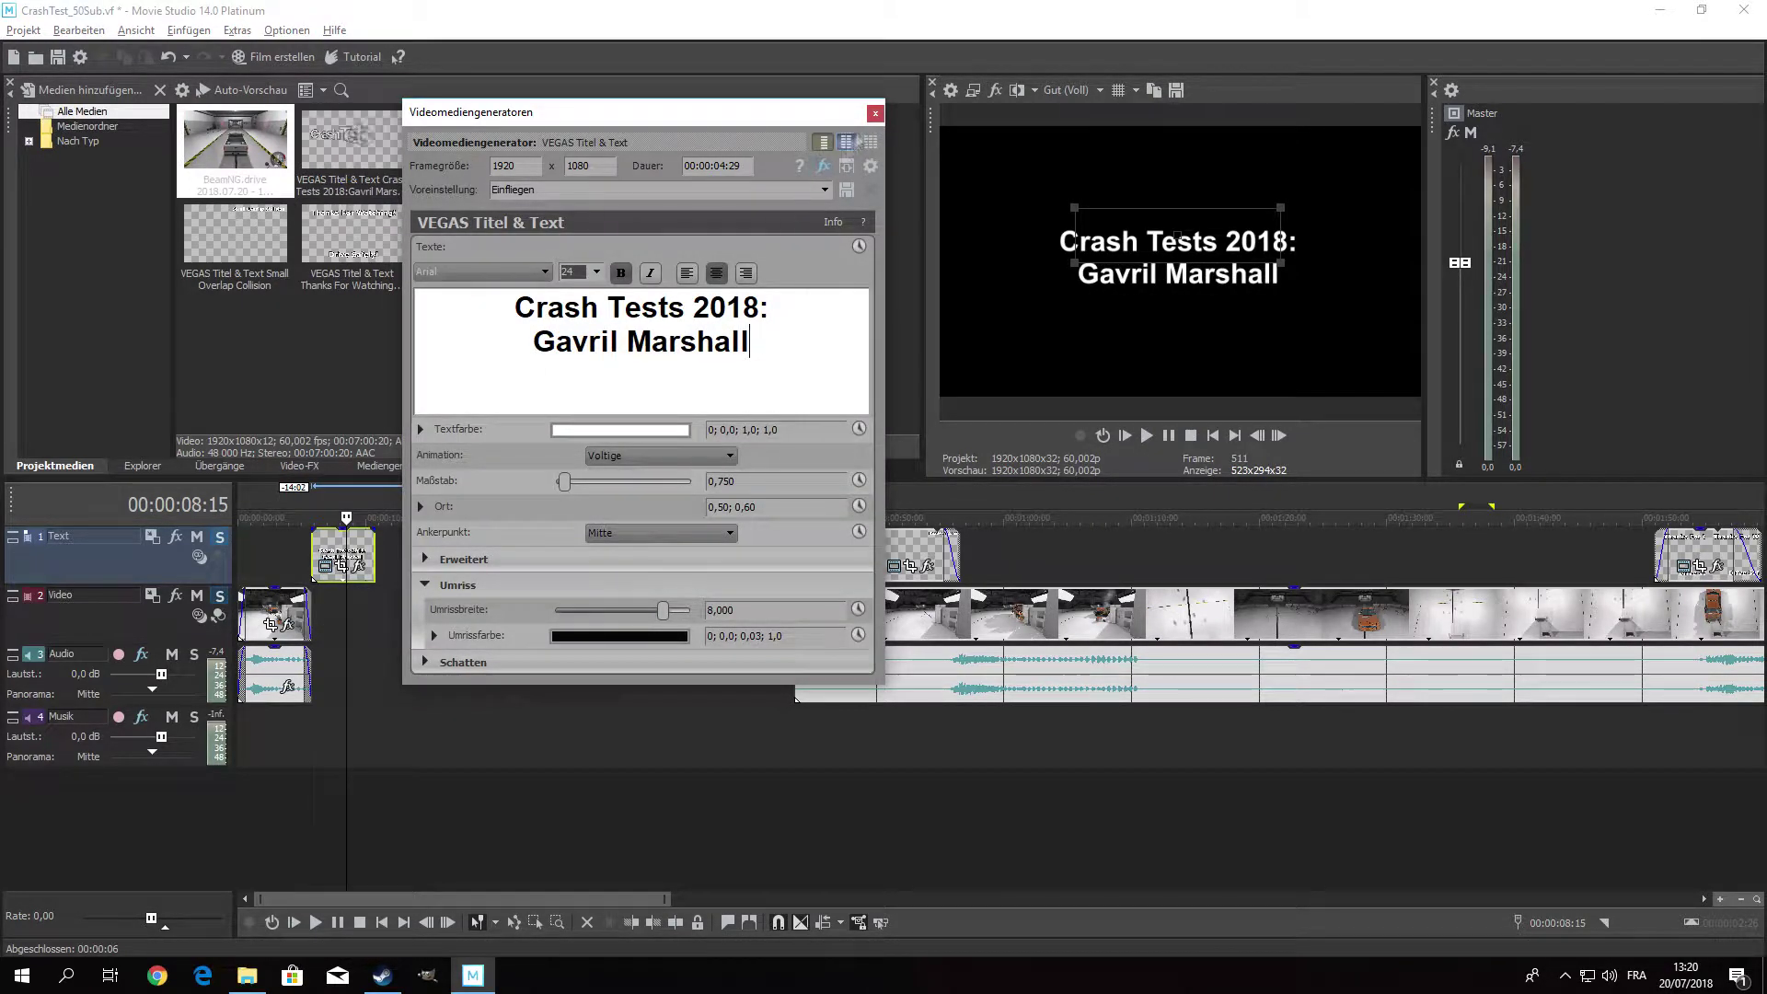
{"action": "left_click_drag", "start_coordinate": [725, 116], "coordinate": [964, 111]}
{"action": "left_click_drag", "start_coordinate": [346, 517], "coordinate": [312, 515]}
{"action": "key", "text": "space"}
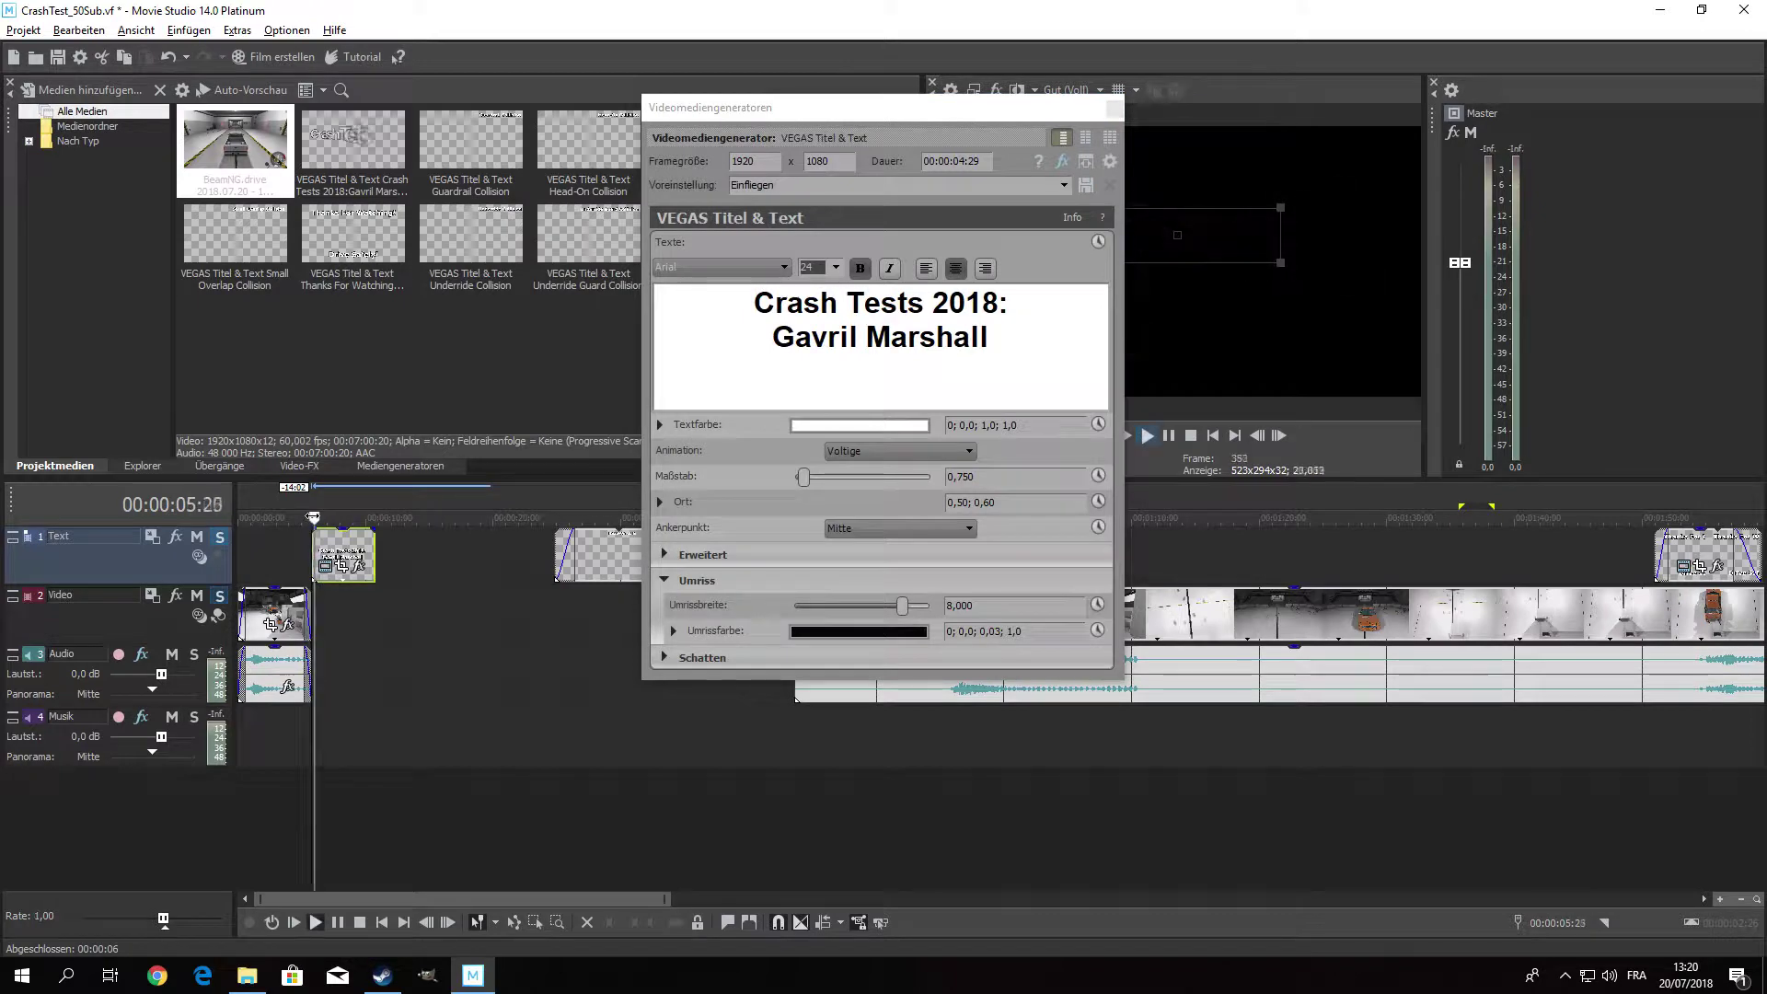
{"action": "left_click", "coordinate": [1006, 335]}
{"action": "key", "text": "ctrl+a"}
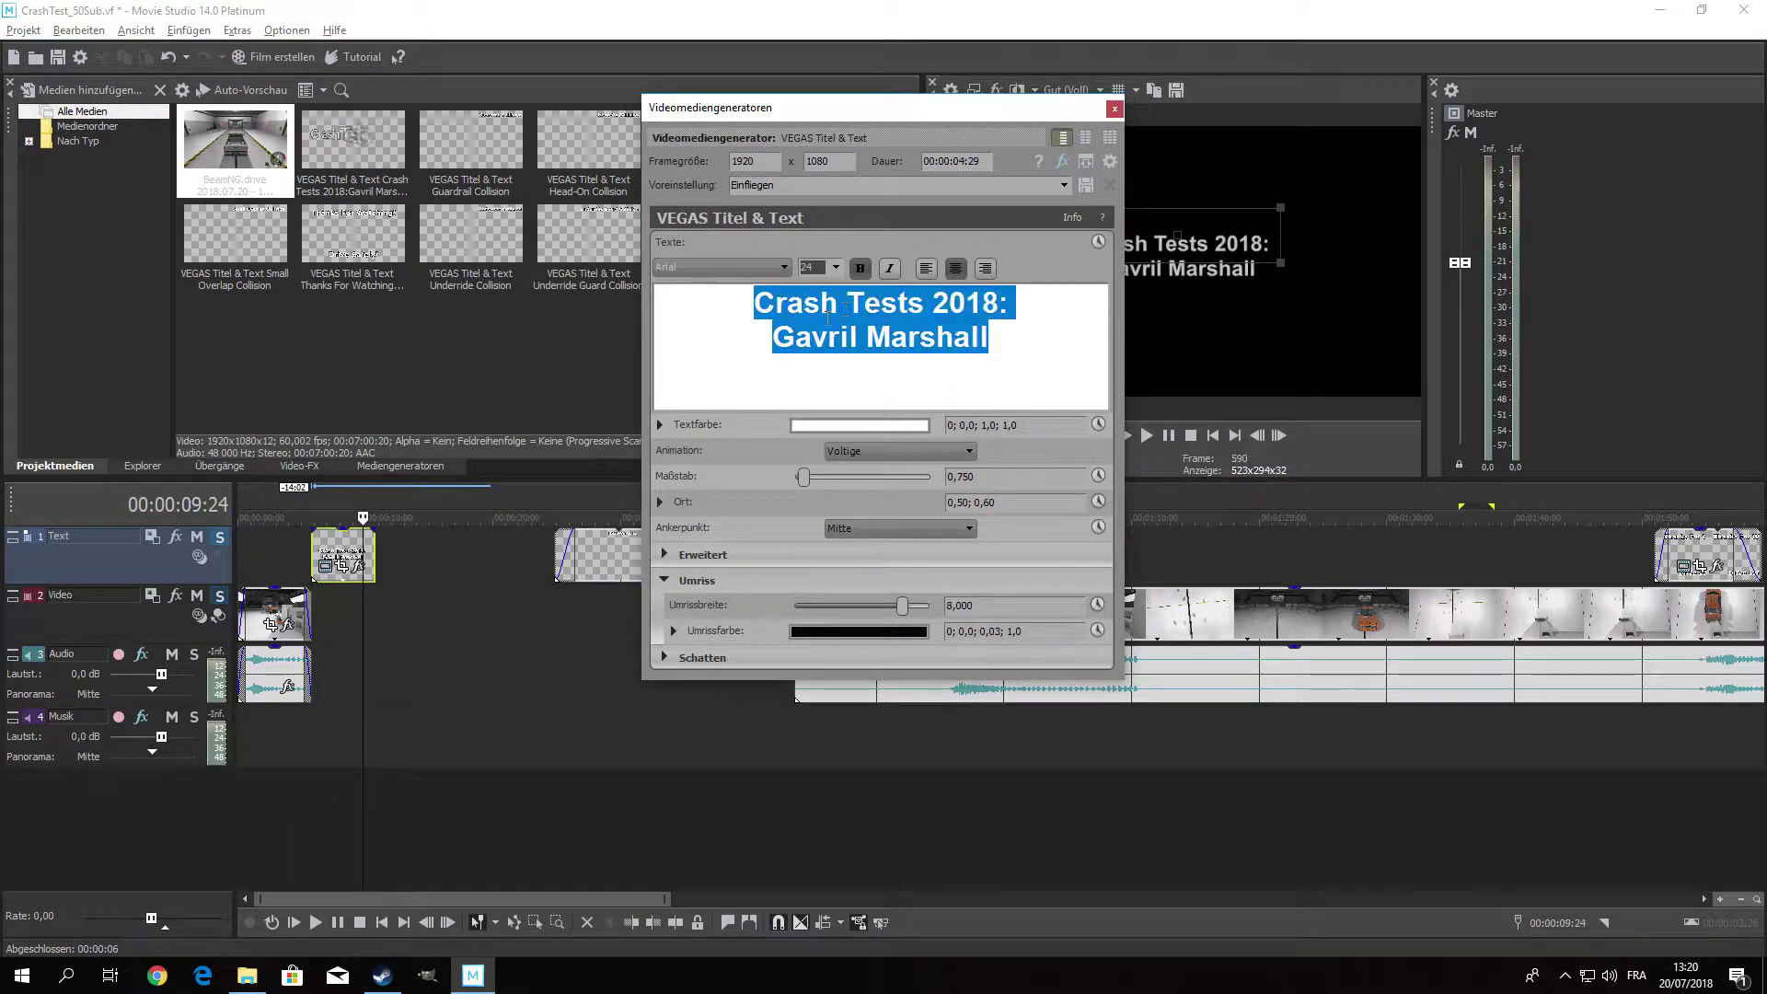
{"action": "left_click", "coordinate": [1114, 109]}
Move the Head-On Collision title and the long footage clip so both start right after the opening title.
{"action": "left_click_drag", "start_coordinate": [697, 557], "coordinate": [529, 561]}
{"action": "left_click_drag", "start_coordinate": [833, 615], "coordinate": [568, 615]}
{"action": "left_click_drag", "start_coordinate": [543, 558], "coordinate": [529, 558]}
{"action": "key", "text": "space"}
{"action": "left_click_drag", "start_coordinate": [690, 615], "coordinate": [535, 615]}
Cut away the long footage clip's beginning up to 00:00:20:09 and move the remainder back behind the opening title.
{"action": "key", "text": "space"}
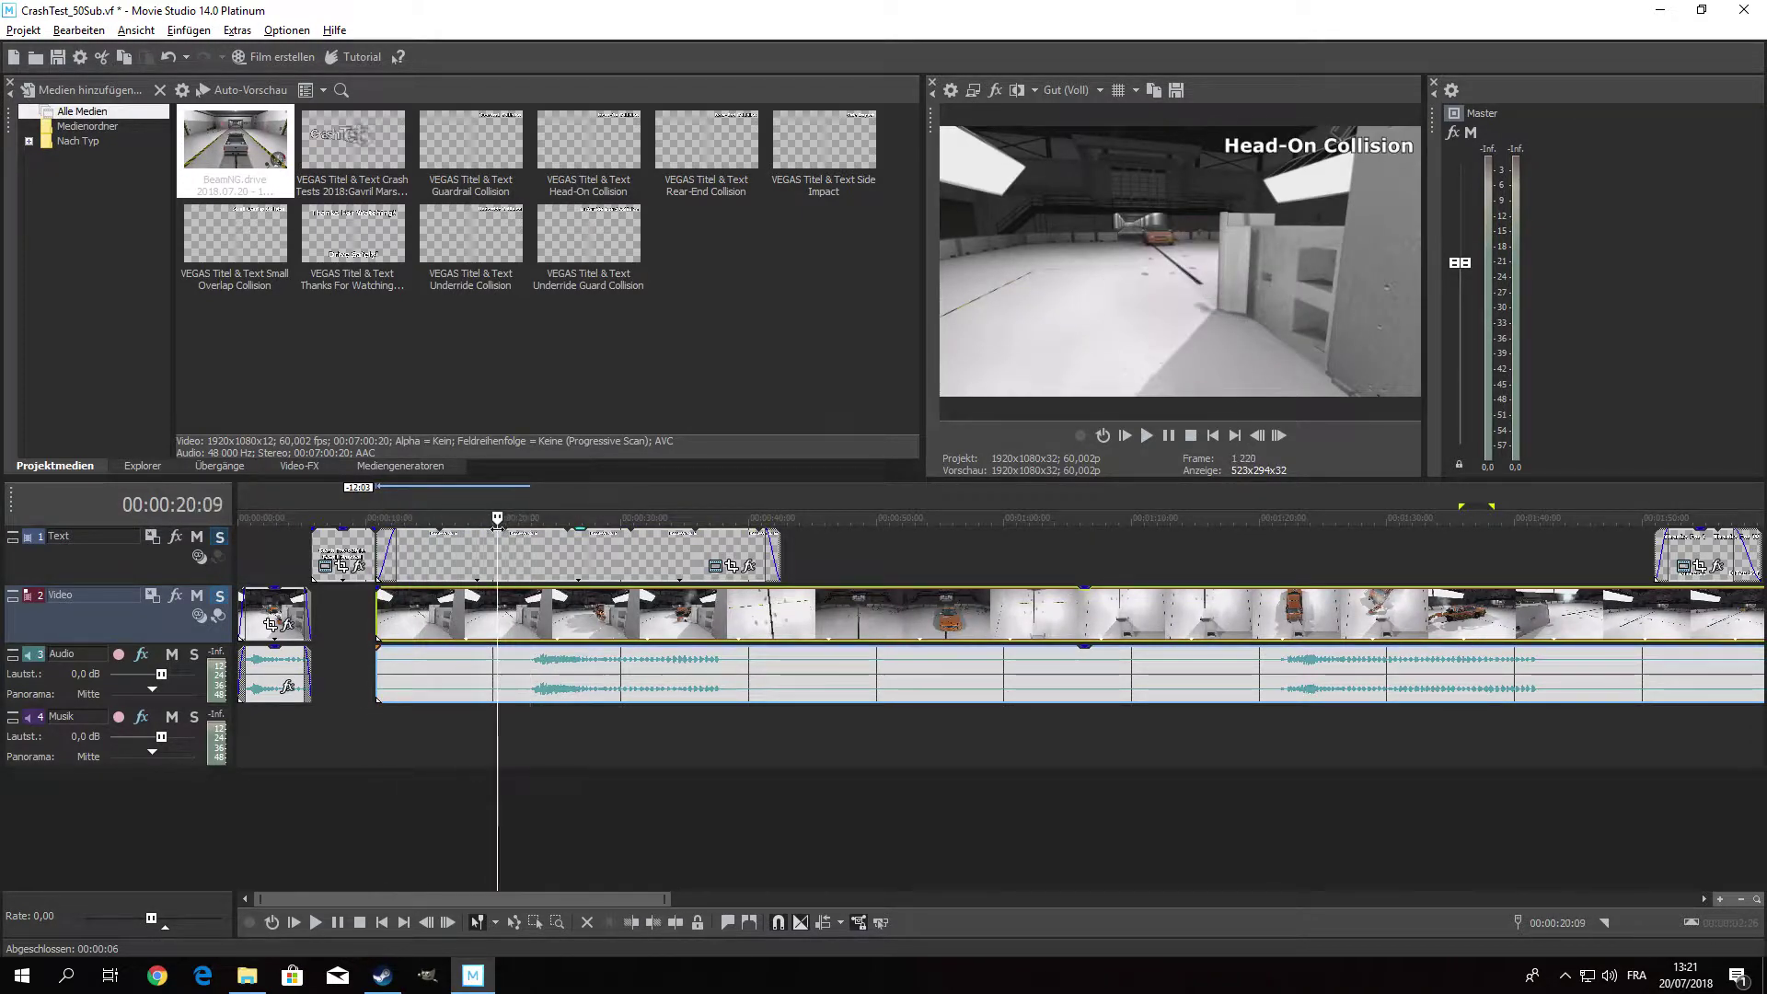
{"action": "key", "text": "s"}
{"action": "left_click", "coordinate": [430, 615]}
{"action": "key", "text": "Delete"}
{"action": "left_click_drag", "start_coordinate": [552, 615], "coordinate": [432, 615]}
Add matching short fade-ins to the Head-On Collision title and the footage clip beneath it.
{"action": "left_click", "coordinate": [399, 520]}
{"action": "left_click_drag", "start_coordinate": [391, 536], "coordinate": [396, 536]}
{"action": "left_click_drag", "start_coordinate": [379, 593], "coordinate": [396, 592]}
Mute the audio of the head-on collision footage clip.
{"action": "right_click", "coordinate": [434, 671]}
{"action": "mouse_move", "coordinate": [575, 525]}
{"action": "left_click", "coordinate": [749, 528]}
{"action": "left_click", "coordinate": [665, 736]}
Play the timeline from the start and split the head-on footage after the first impact, at about 0:19.
{"action": "left_click", "coordinate": [247, 534]}
{"action": "key", "text": "space"}
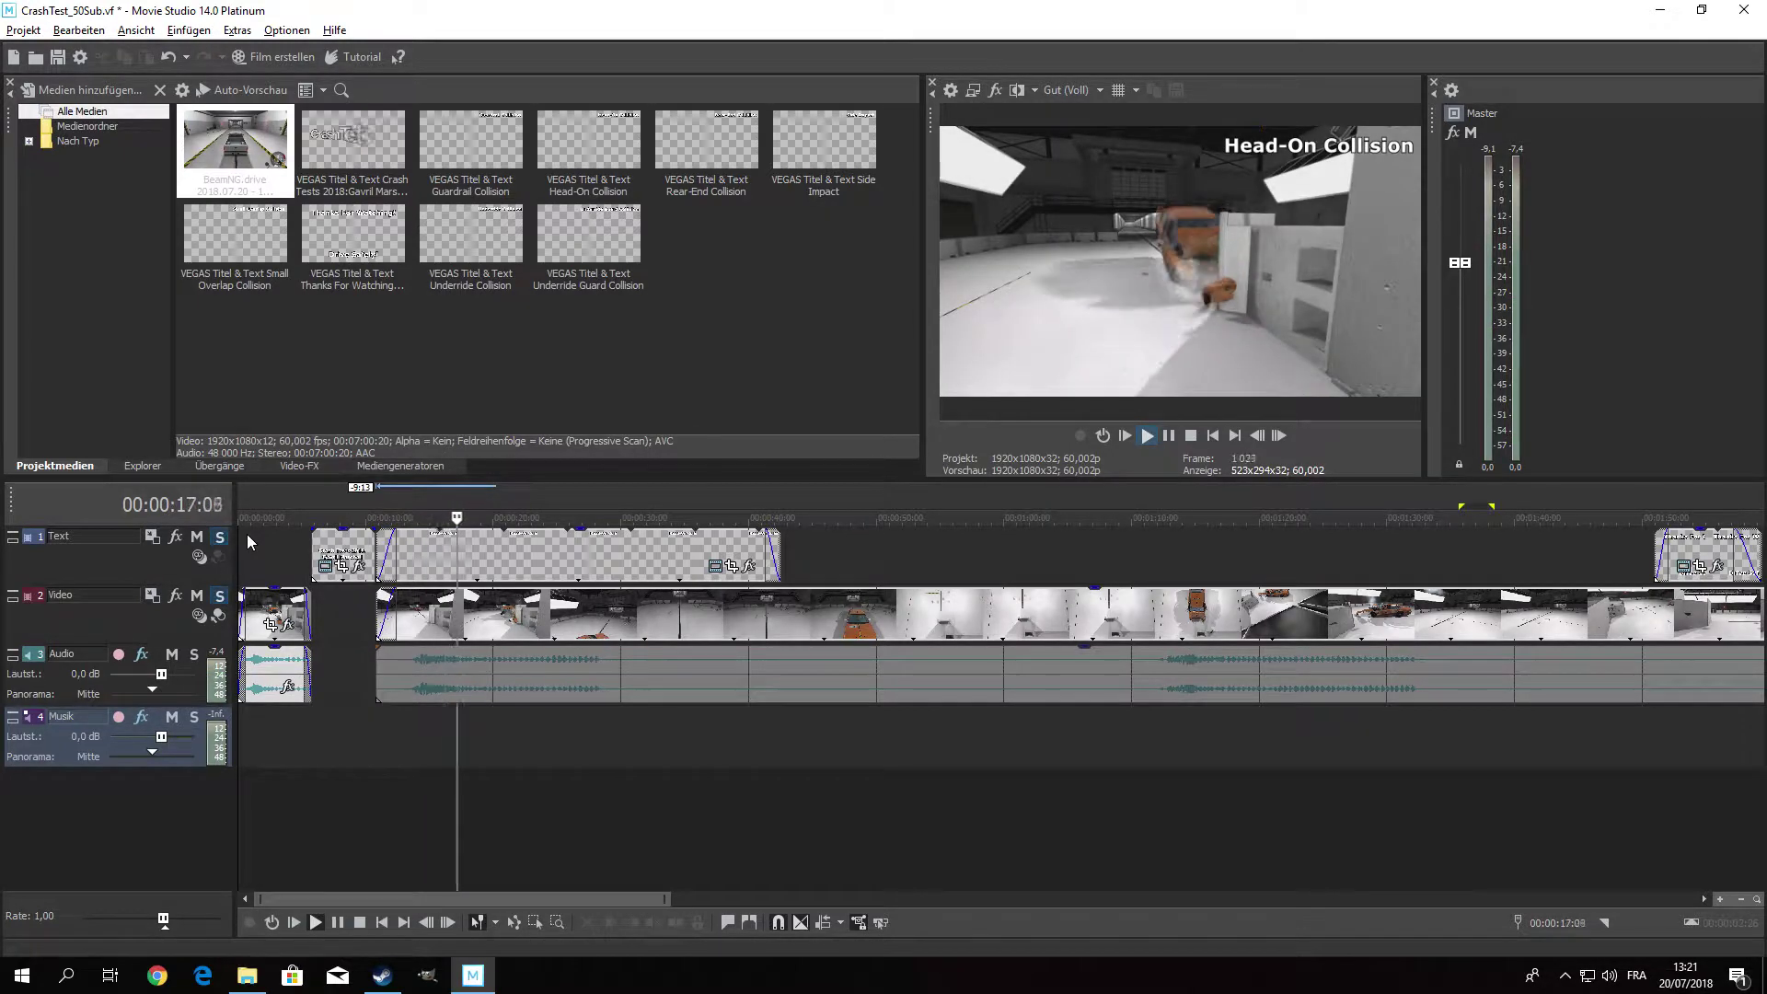
{"action": "key", "text": "Return"}
{"action": "left_click", "coordinate": [482, 618]}
{"action": "key", "text": "s"}
Delete the head-on footage from that split to about 1:09 and overlap the following clip to form a crossfade.
{"action": "left_click_drag", "start_coordinate": [482, 519], "coordinate": [1044, 518]}
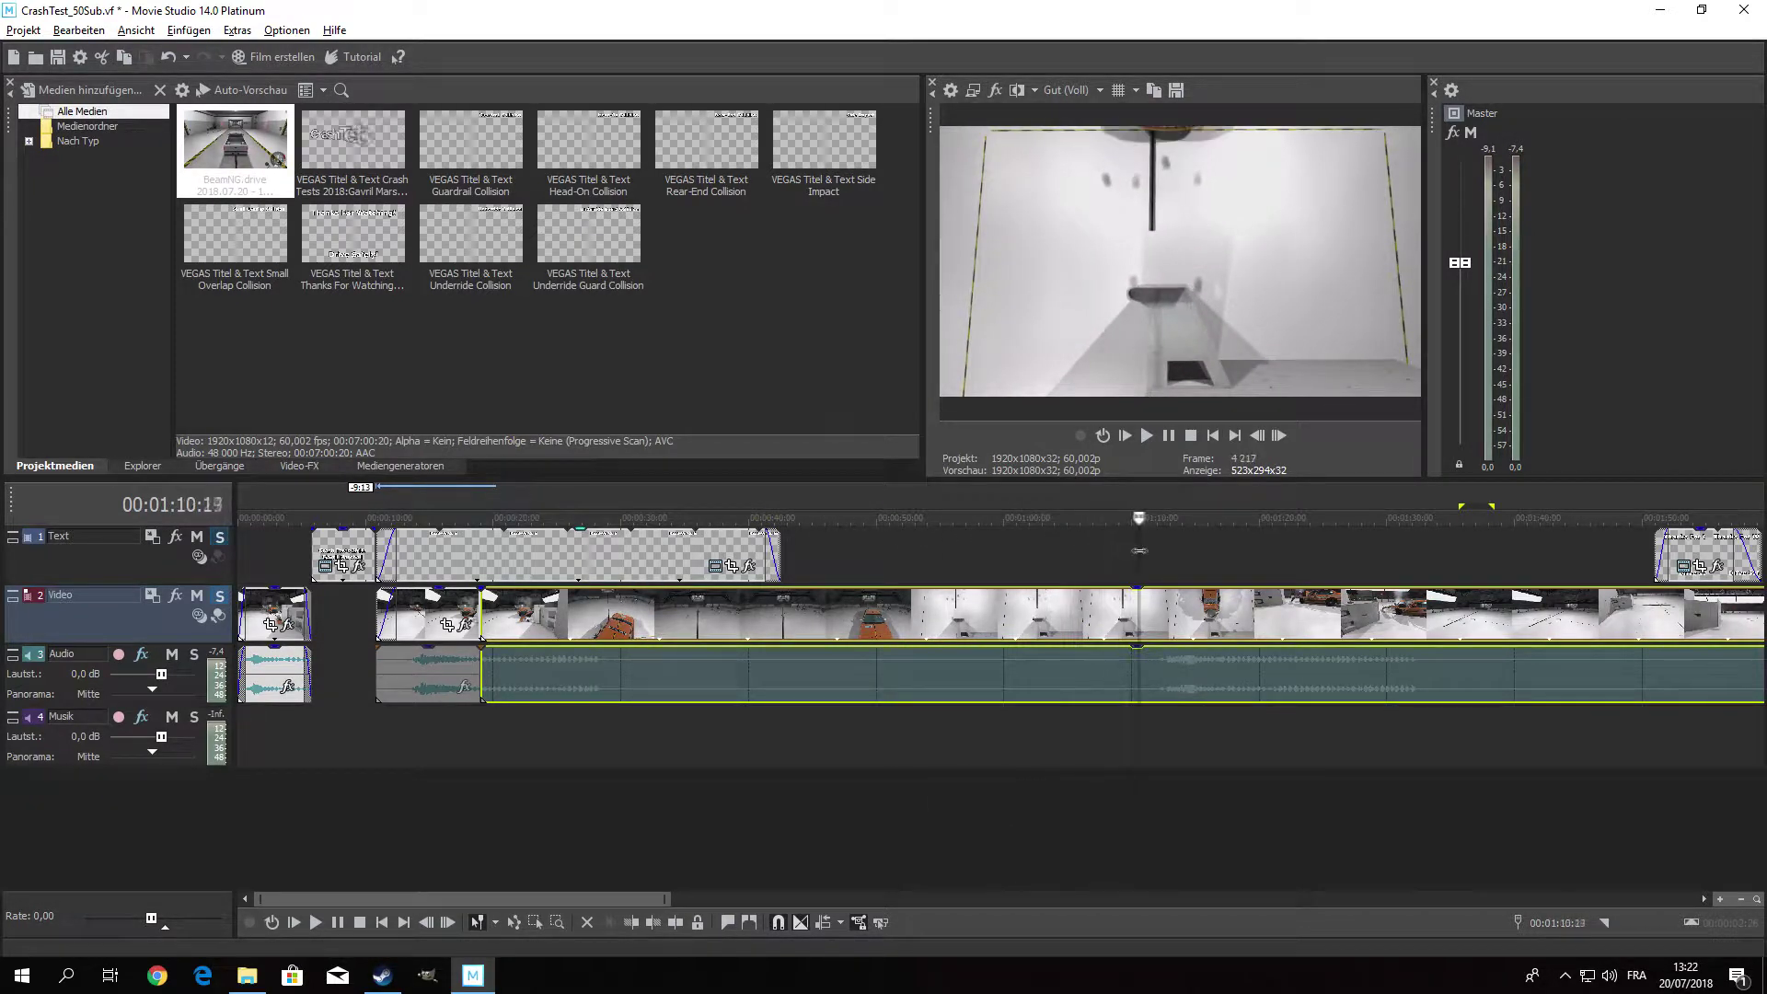
{"action": "left_click_drag", "start_coordinate": [1127, 518], "coordinate": [1125, 518]}
{"action": "key", "text": "s"}
{"action": "left_click", "coordinate": [1037, 626]}
{"action": "key", "text": "Delete"}
{"action": "left_click_drag", "start_coordinate": [1206, 635], "coordinate": [550, 642]}
{"action": "left_click", "coordinate": [450, 544]}
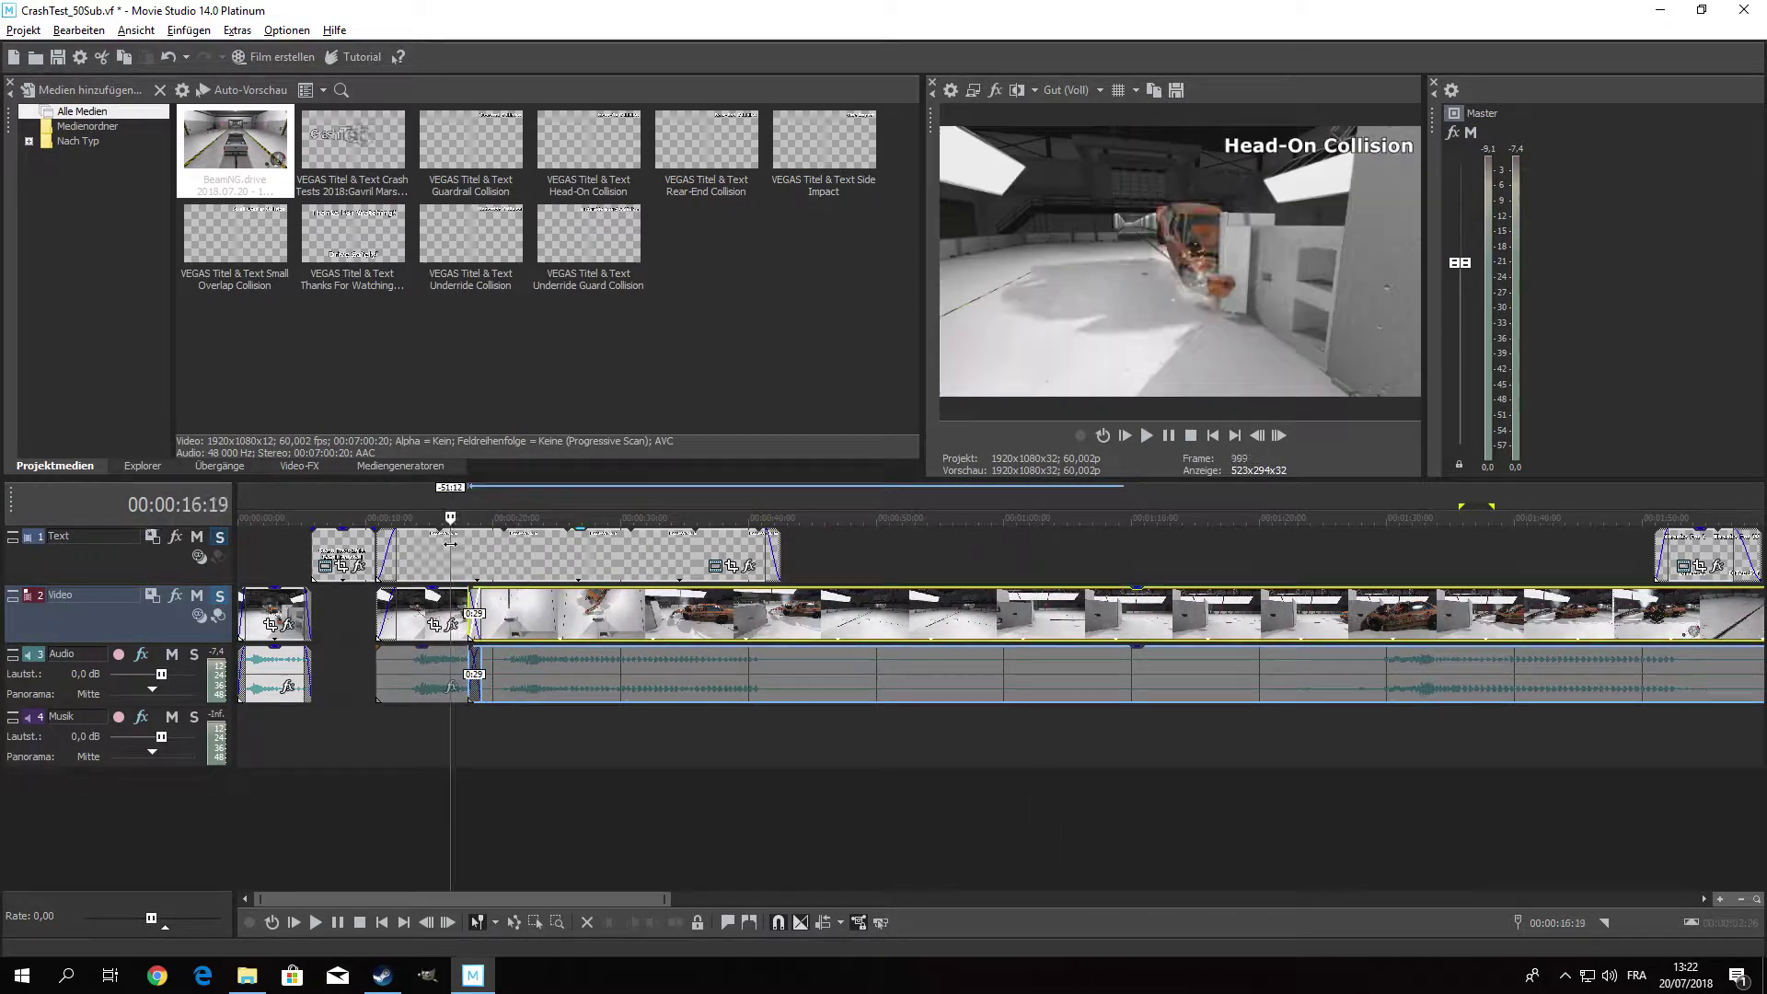
Remove the footage between about 0:25 and 1:21, crossfade the following clip into the previous one, and play from the start.
{"action": "key", "text": "Return"}
{"action": "key", "text": "s"}
{"action": "left_click_drag", "start_coordinate": [565, 518], "coordinate": [1089, 535]}
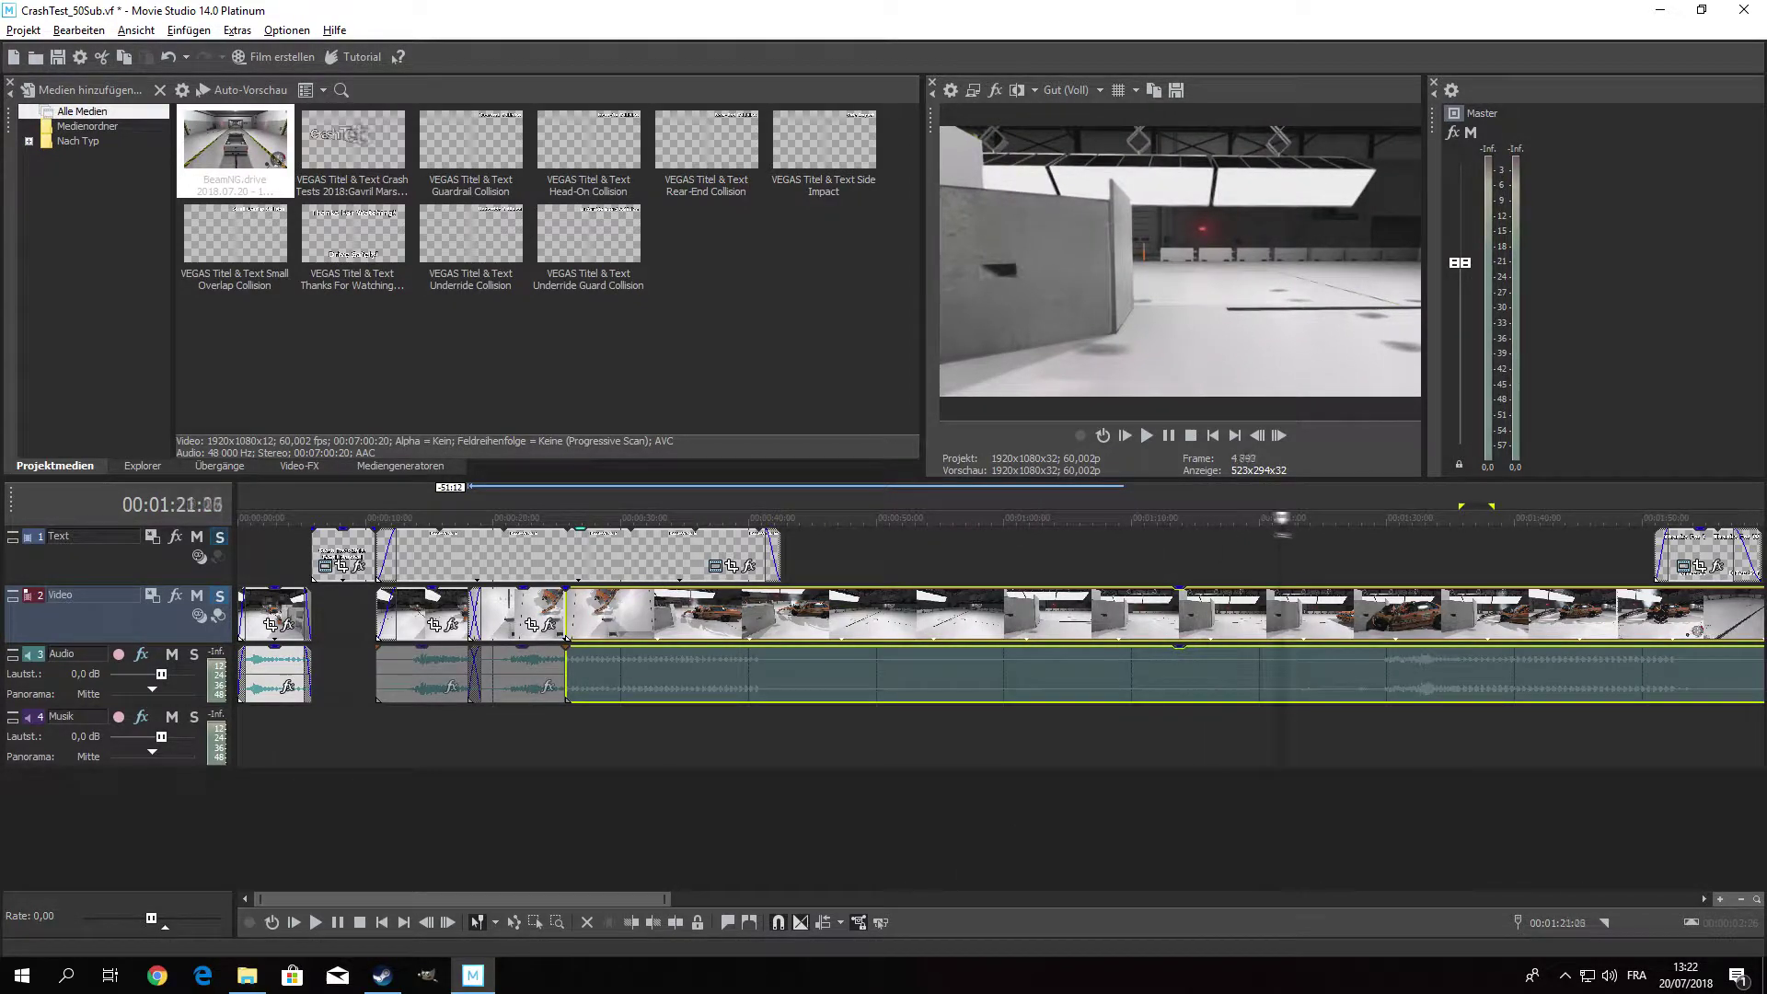
{"action": "left_click_drag", "start_coordinate": [1288, 549], "coordinate": [1280, 550]}
{"action": "key", "text": "s"}
{"action": "left_click", "coordinate": [1168, 614]}
{"action": "key", "text": "Delete"}
{"action": "left_click_drag", "start_coordinate": [1564, 614], "coordinate": [839, 614]}
{"action": "key", "text": "ctrl+Home"}
{"action": "key", "text": "space"}
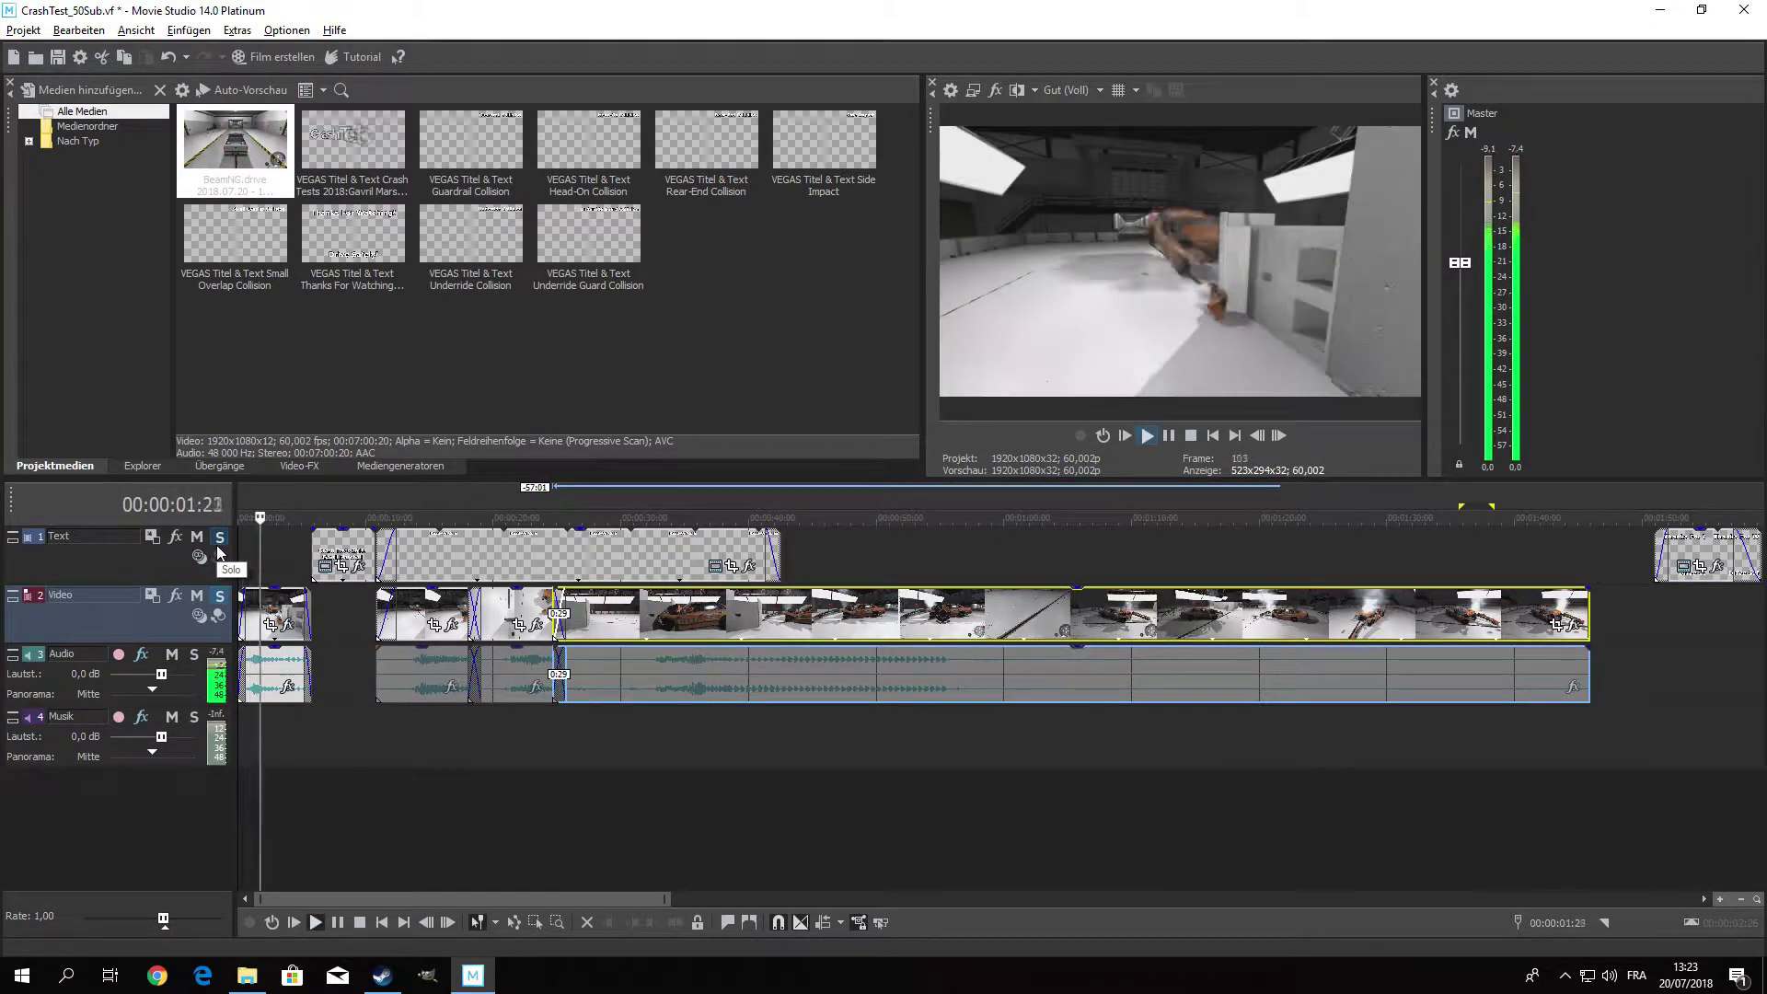
Cut out the footage from about 0:40 to the next wanted shot and overlap the remaining clip as a crossfade.
{"action": "left_click", "coordinate": [552, 517]}
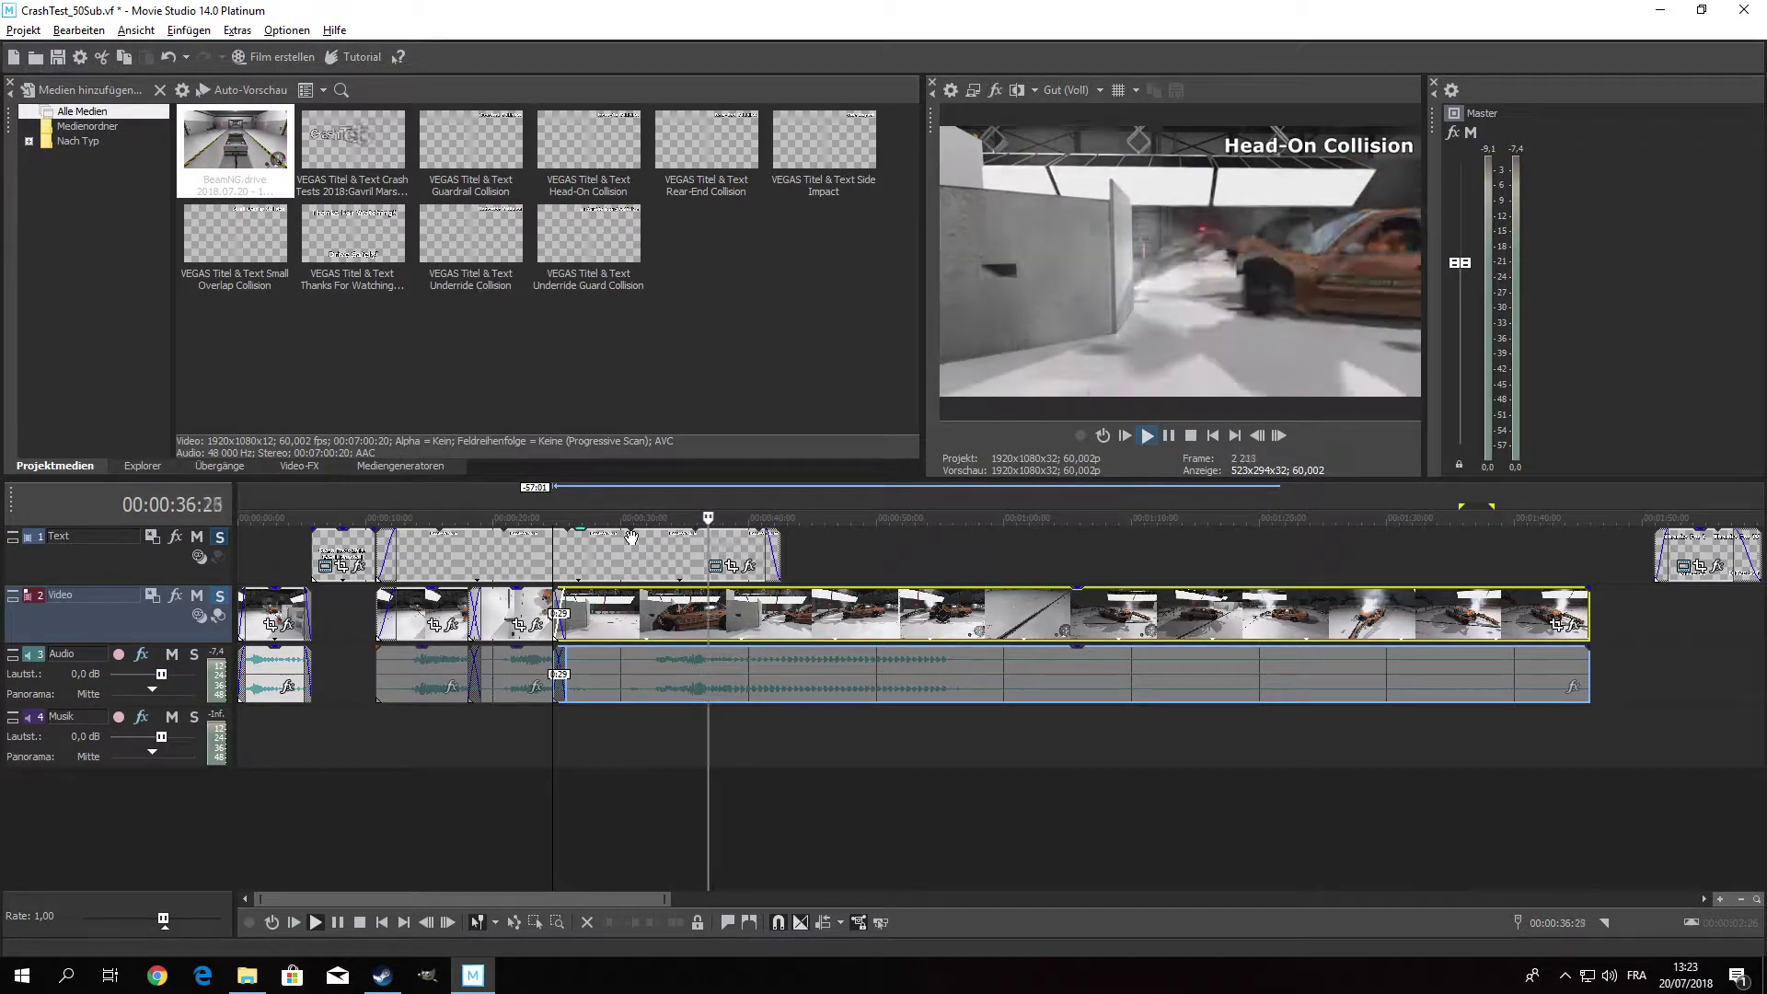
{"action": "left_click", "coordinate": [1171, 438]}
{"action": "key", "text": "s"}
{"action": "left_click_drag", "start_coordinate": [750, 521], "coordinate": [1187, 546]}
{"action": "key", "text": "s"}
{"action": "left_click", "coordinate": [1213, 618]}
{"action": "key", "text": "Delete"}
{"action": "left_click_drag", "start_coordinate": [1388, 626], "coordinate": [843, 638]}
Play the last shot, split it at 00:00:50:11, and delete everything after the split.
{"action": "left_click", "coordinate": [727, 533]}
{"action": "key", "text": "space"}
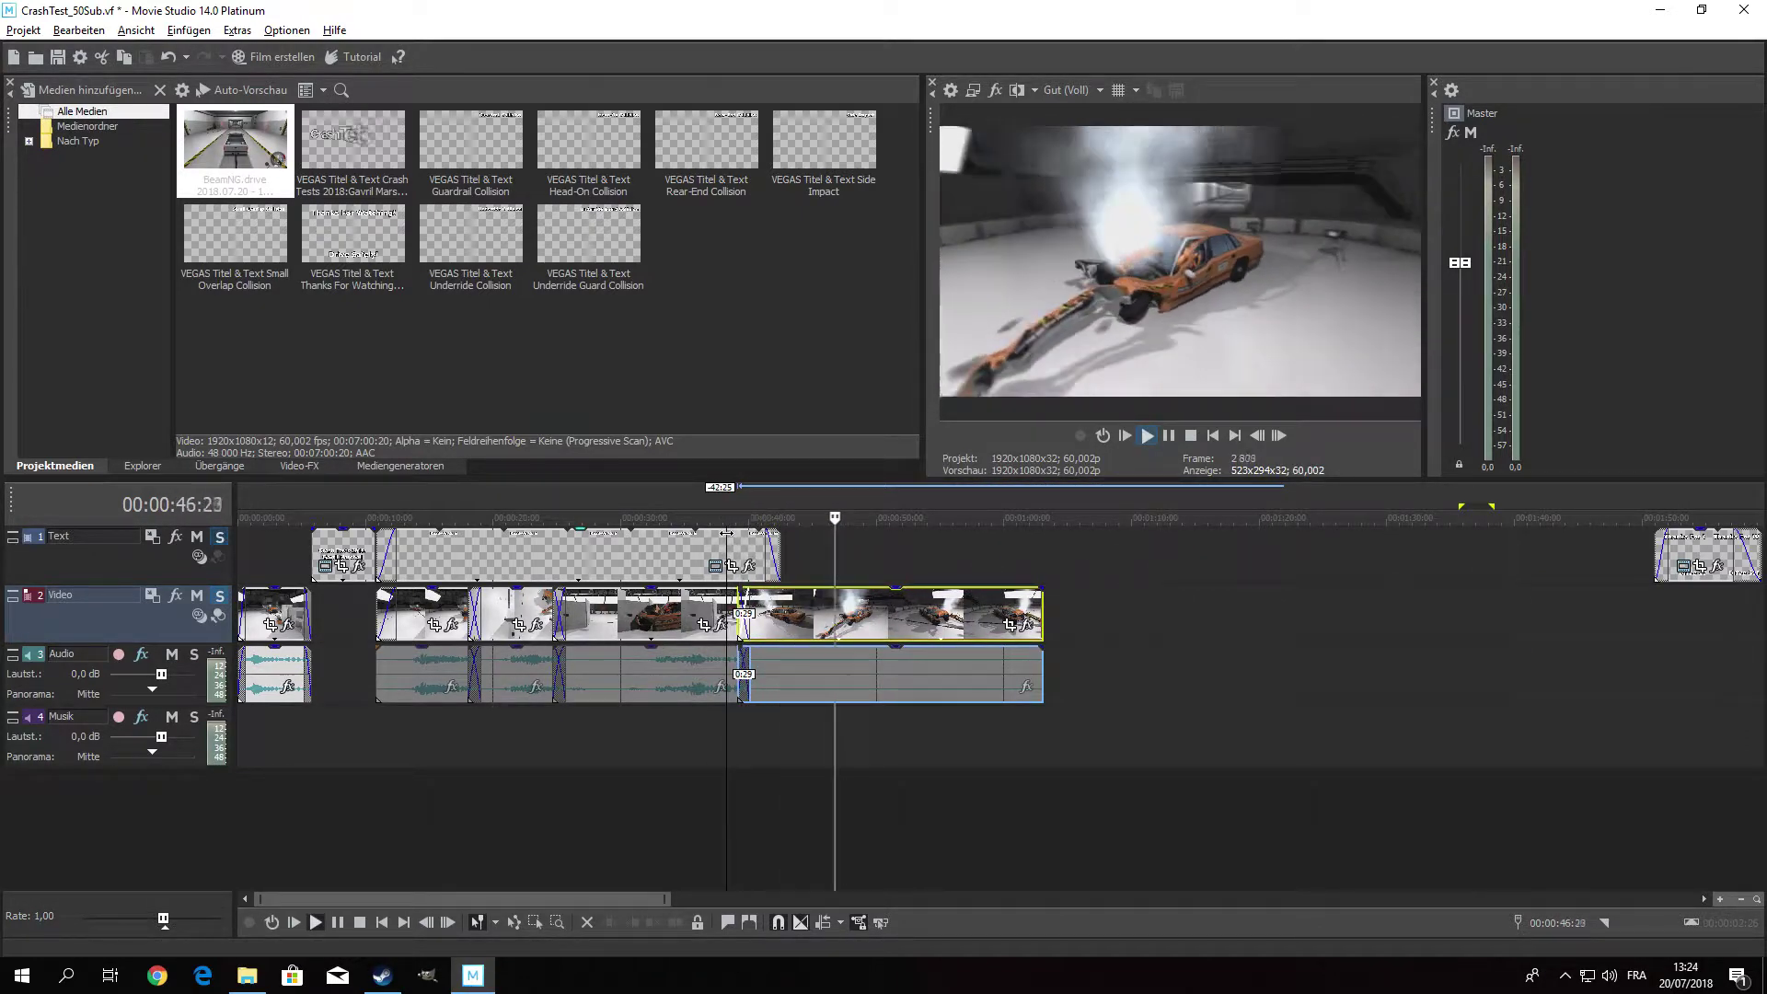
{"action": "key", "text": "Return"}
{"action": "key", "text": "s"}
{"action": "key", "text": "Delete"}
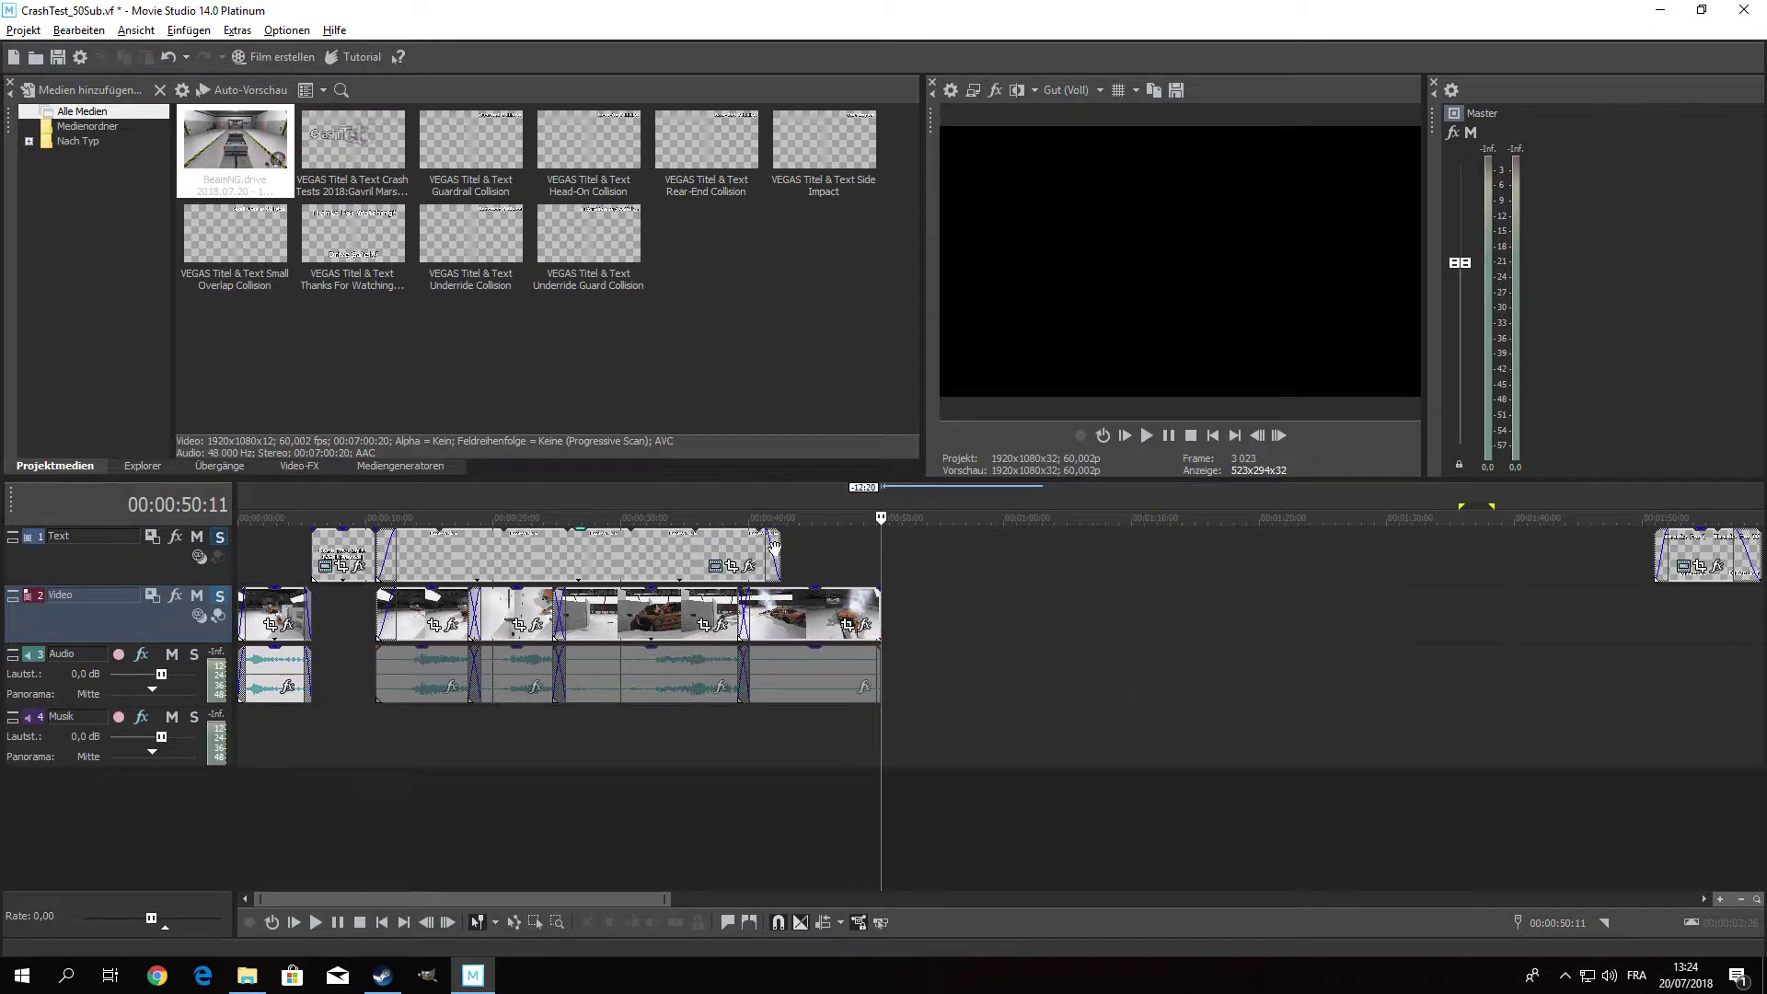
Extend the Head-On Collision title to the end of the footage at 00:00:50:11 and preview the ending.
{"action": "left_click_drag", "start_coordinate": [773, 547], "coordinate": [880, 548]}
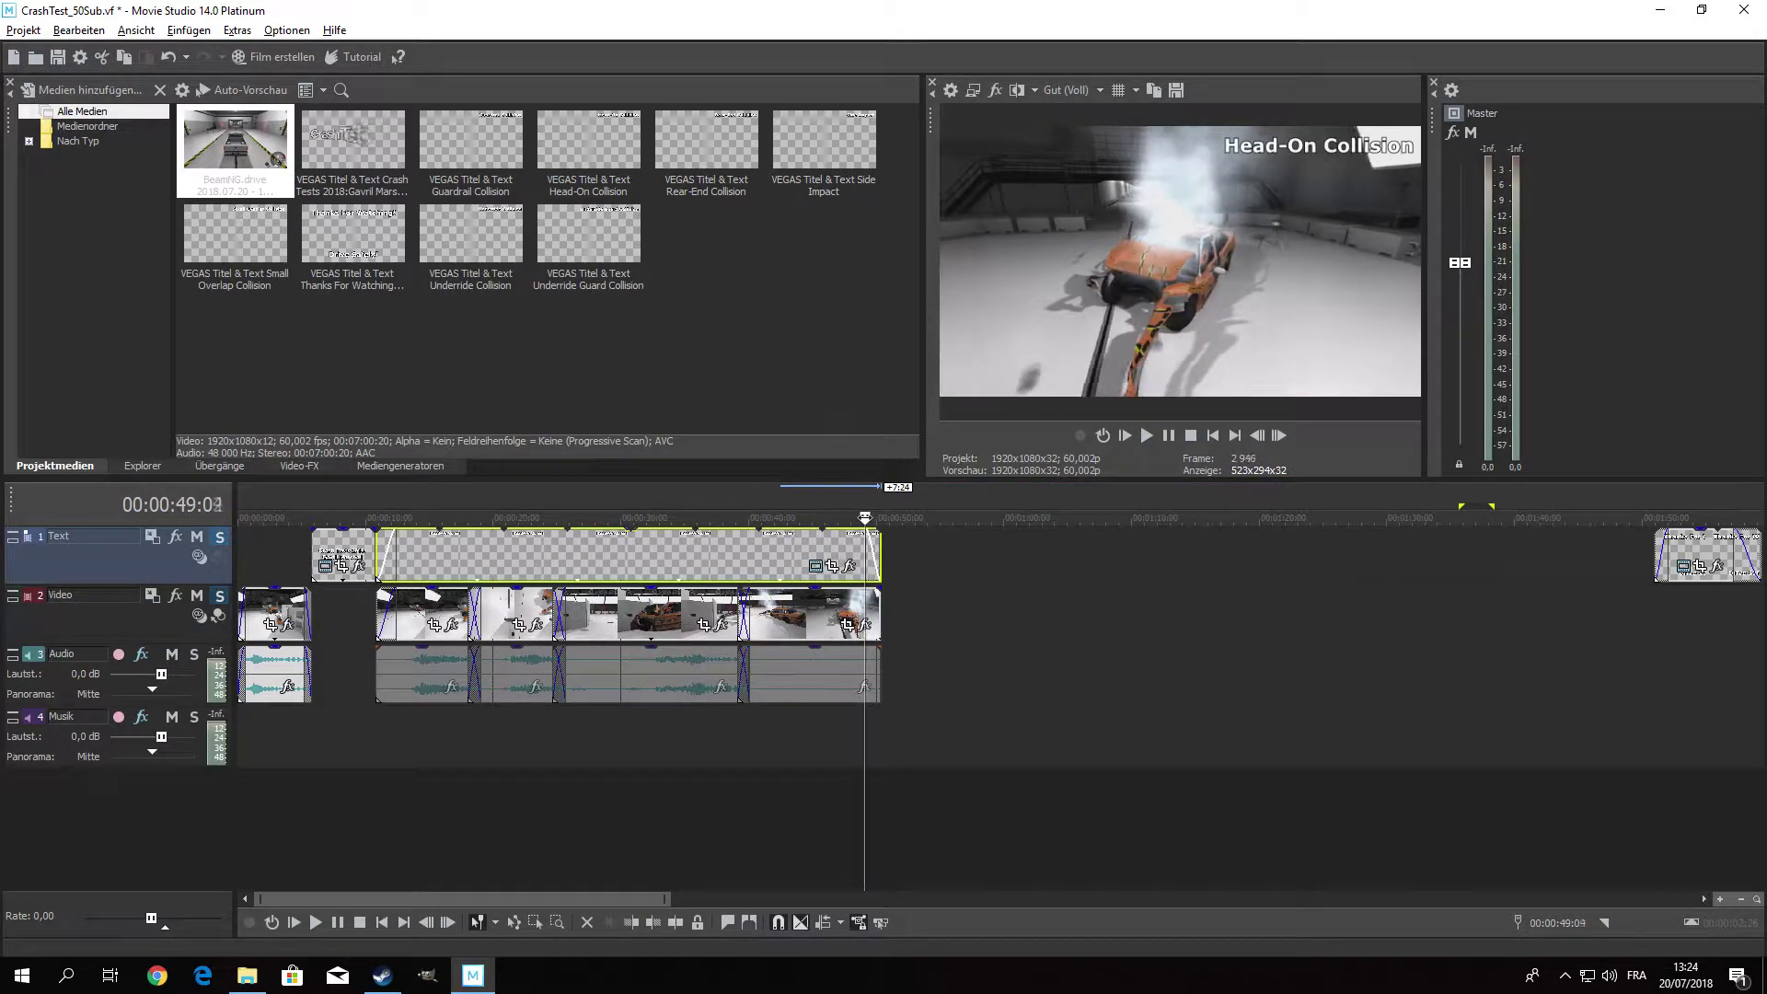
{"action": "left_click", "coordinate": [805, 630]}
{"action": "key", "text": "Home"}
{"action": "key", "text": "space"}
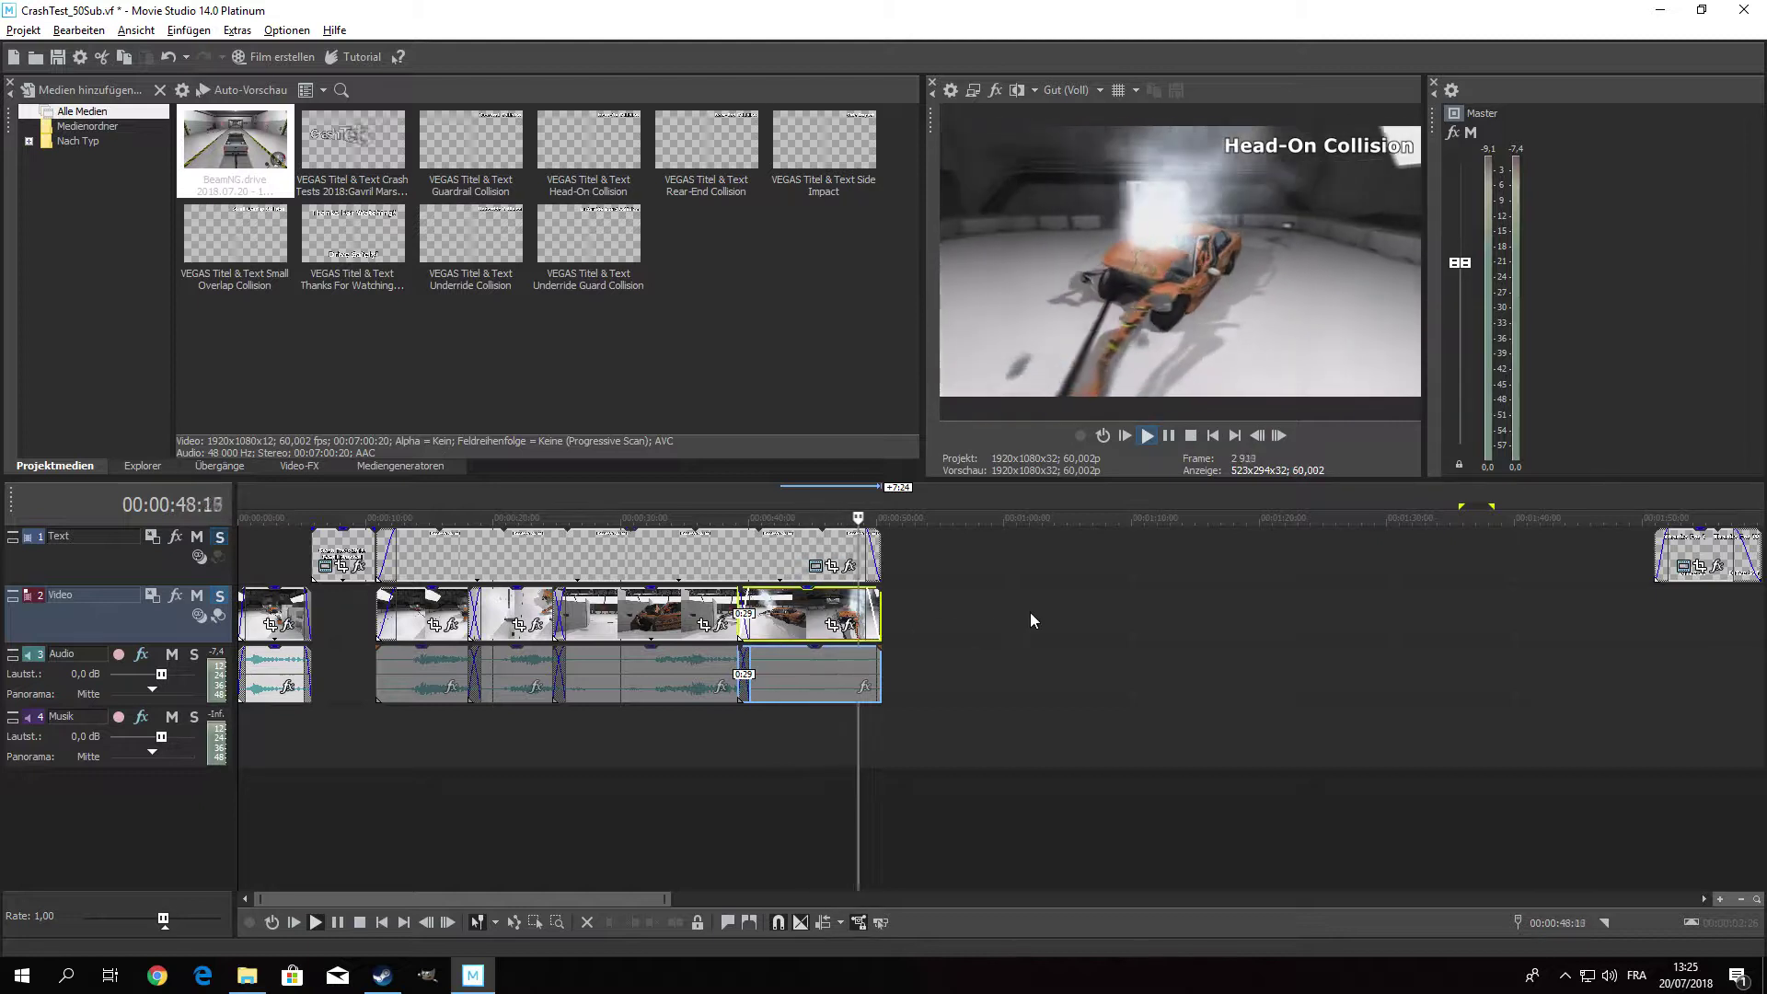
{"action": "left_click", "coordinate": [1169, 436]}
Shorten the Head-On Collision title to end at about 0:46, place the last title directly after it, and preview the transition.
{"action": "left_click_drag", "start_coordinate": [1702, 555], "coordinate": [974, 555]}
{"action": "left_click_drag", "start_coordinate": [883, 517], "coordinate": [832, 541]}
{"action": "left_click_drag", "start_coordinate": [968, 543], "coordinate": [874, 543]}
{"action": "left_click", "coordinate": [805, 518]}
{"action": "key", "text": "space"}
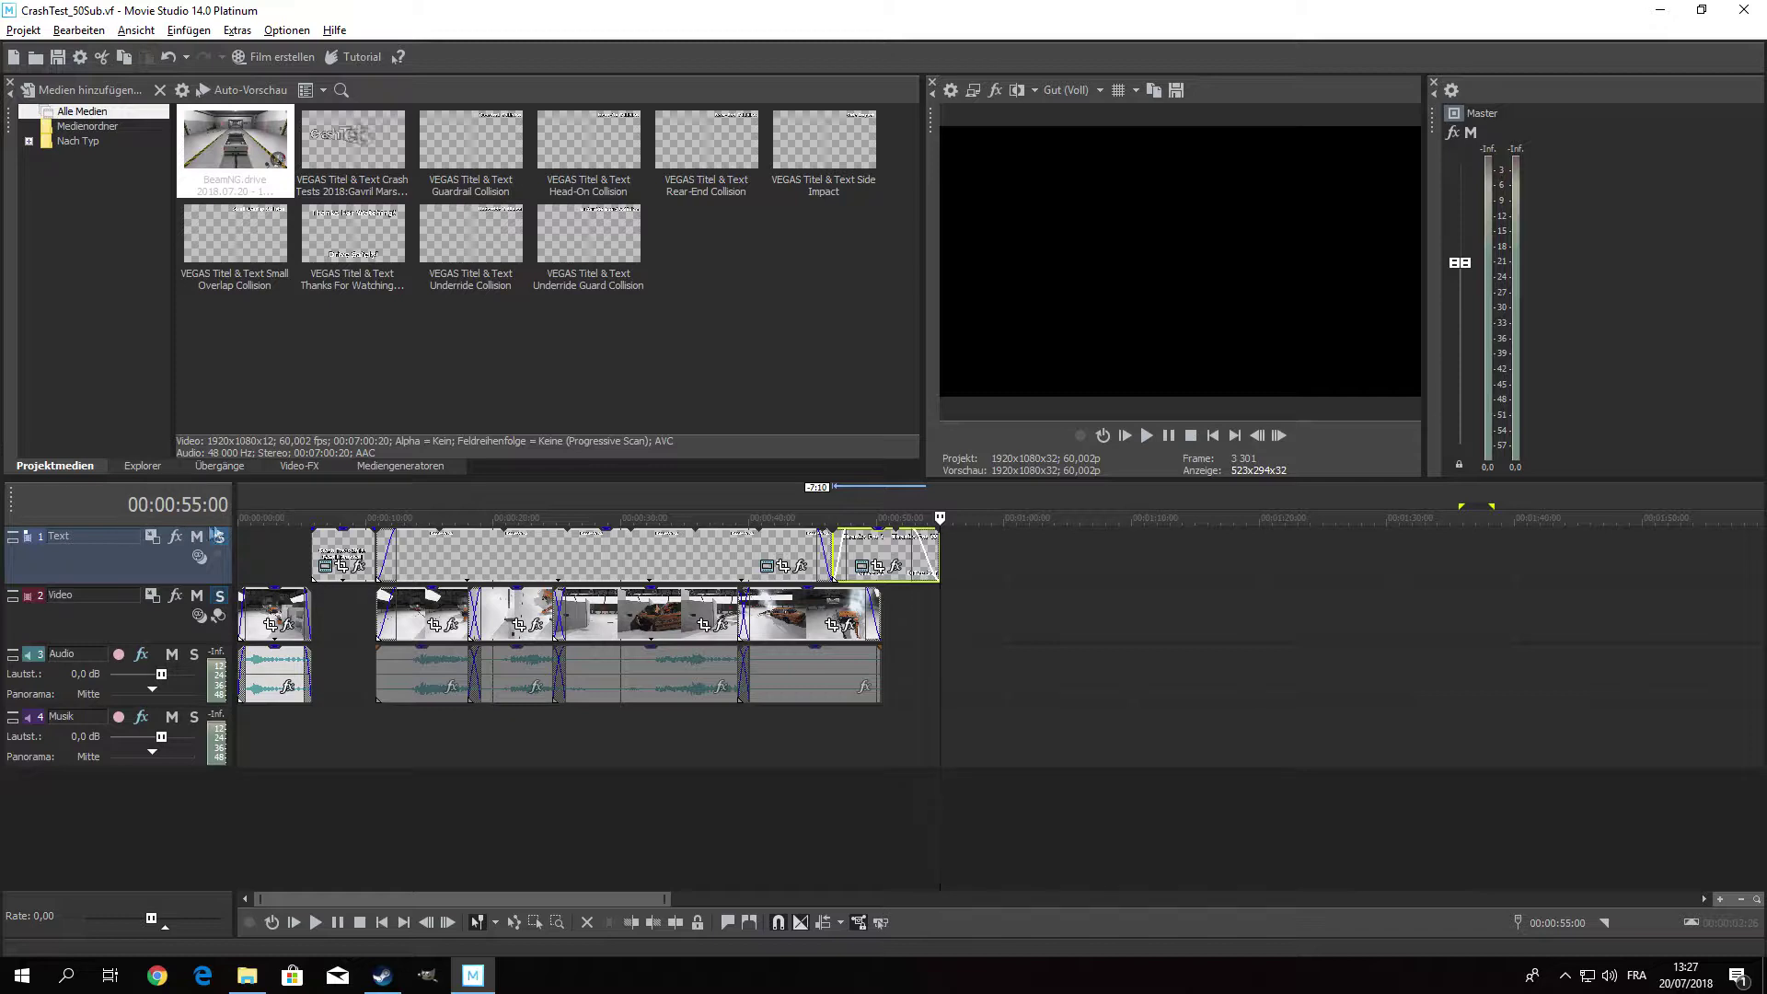
{"action": "left_click", "coordinate": [315, 497]}
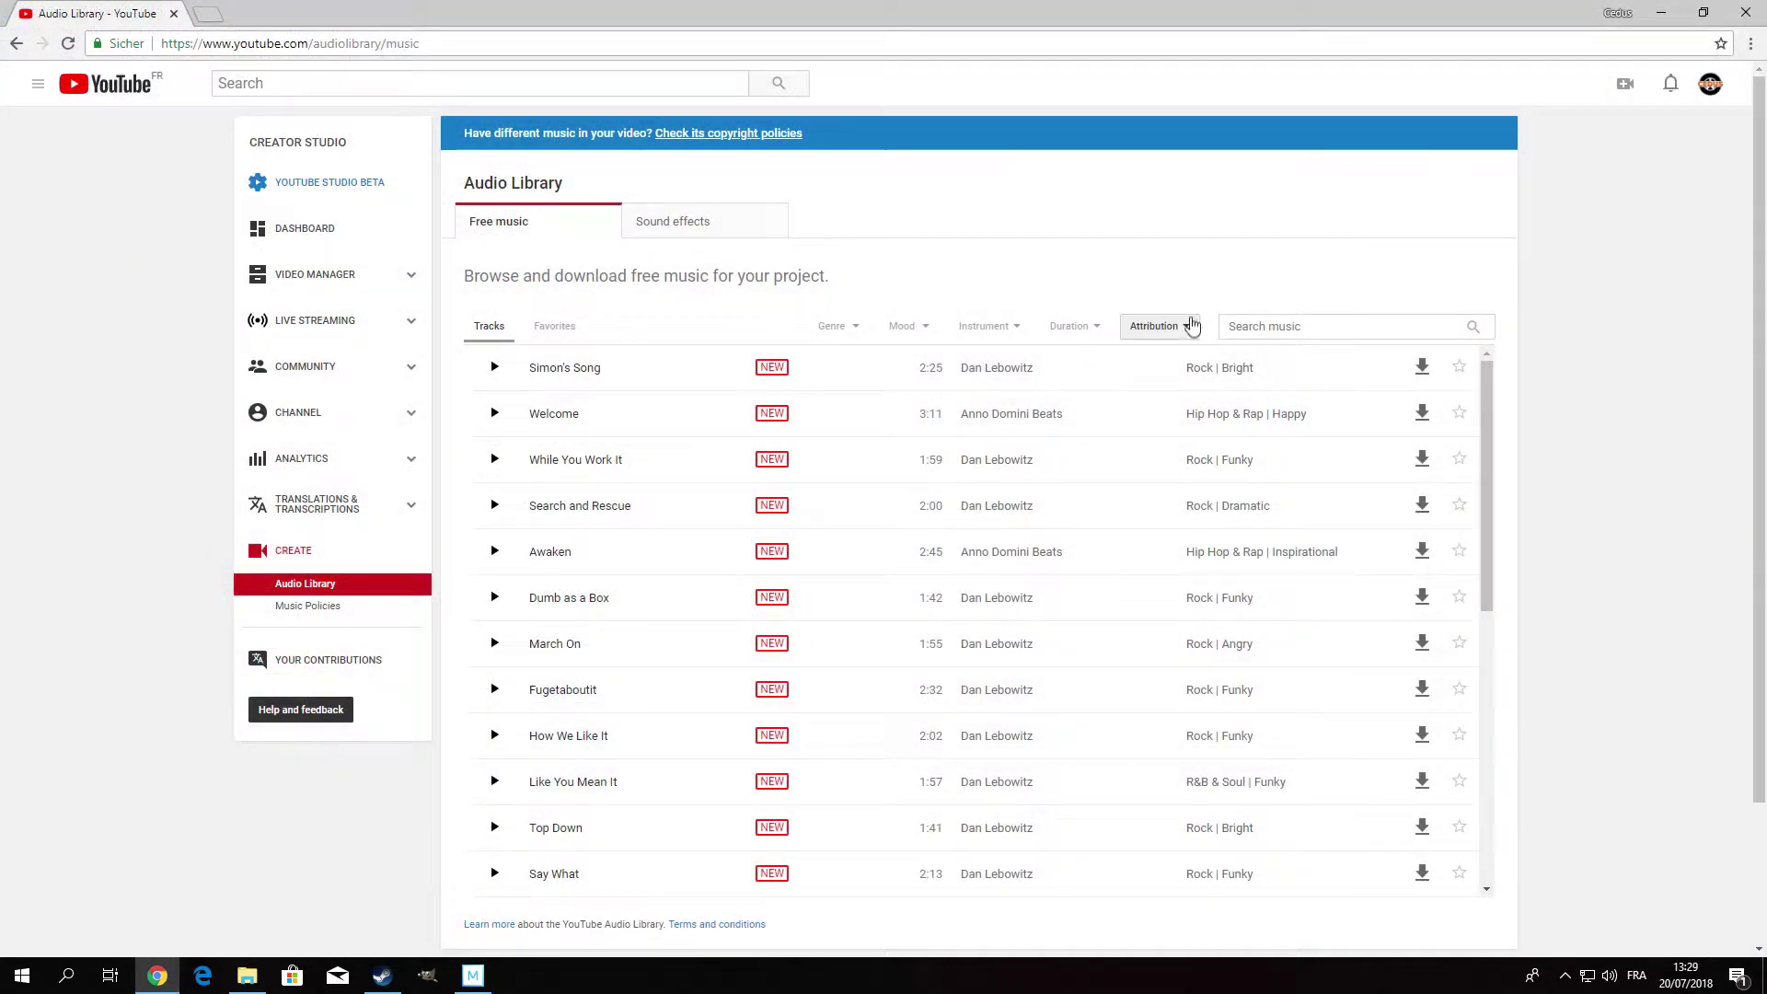
Filter the YouTube Audio Library's free music to Attribution not required with a duration of :30 - 1:00.
{"action": "left_click", "coordinate": [1188, 330]}
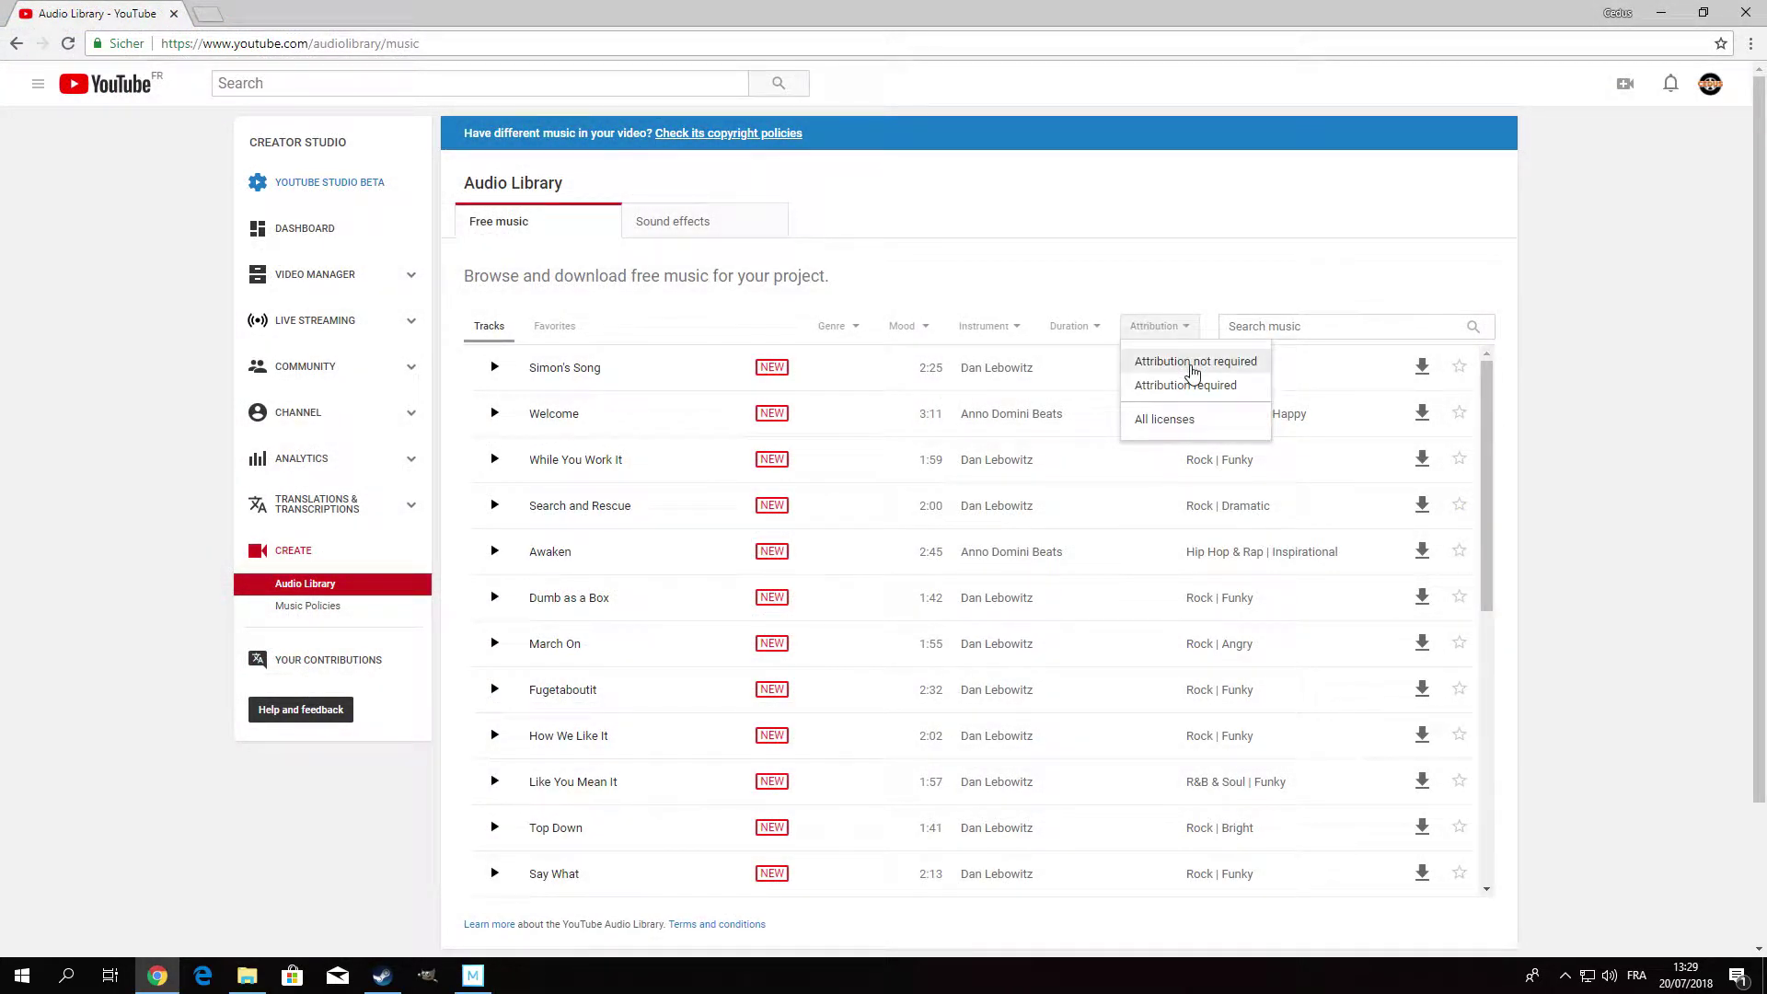
{"action": "left_click", "coordinate": [1192, 362]}
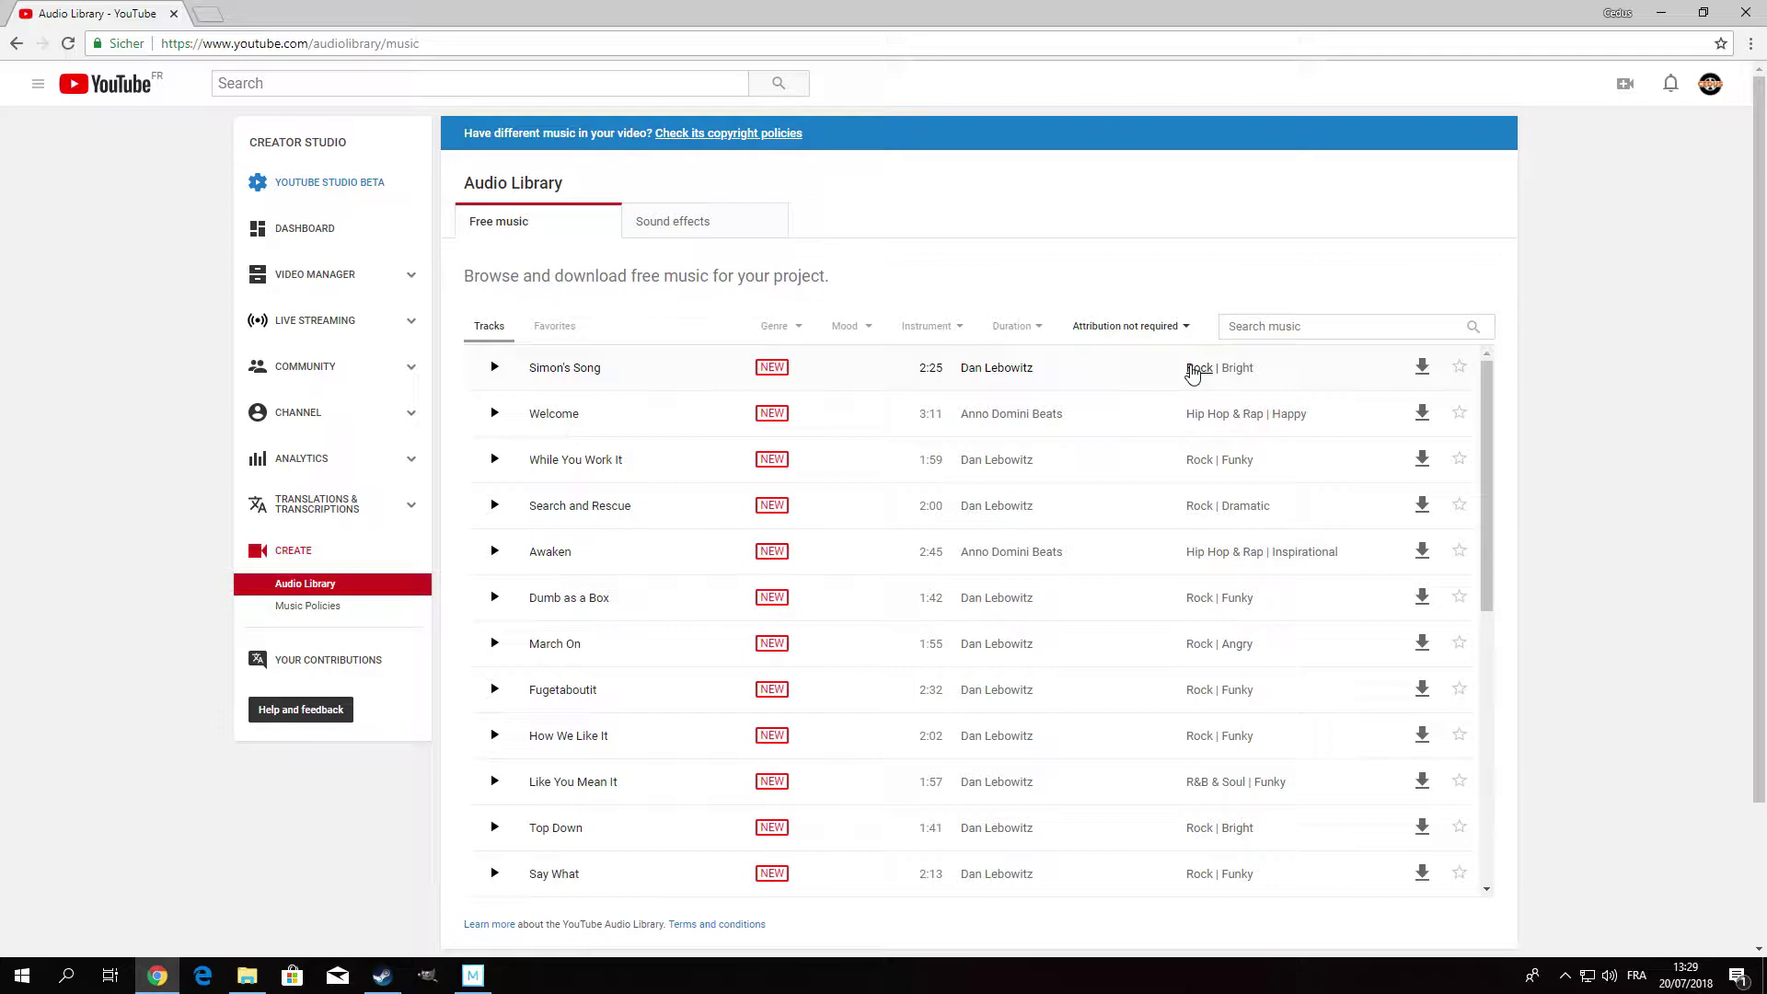
{"action": "left_click", "coordinate": [1041, 333]}
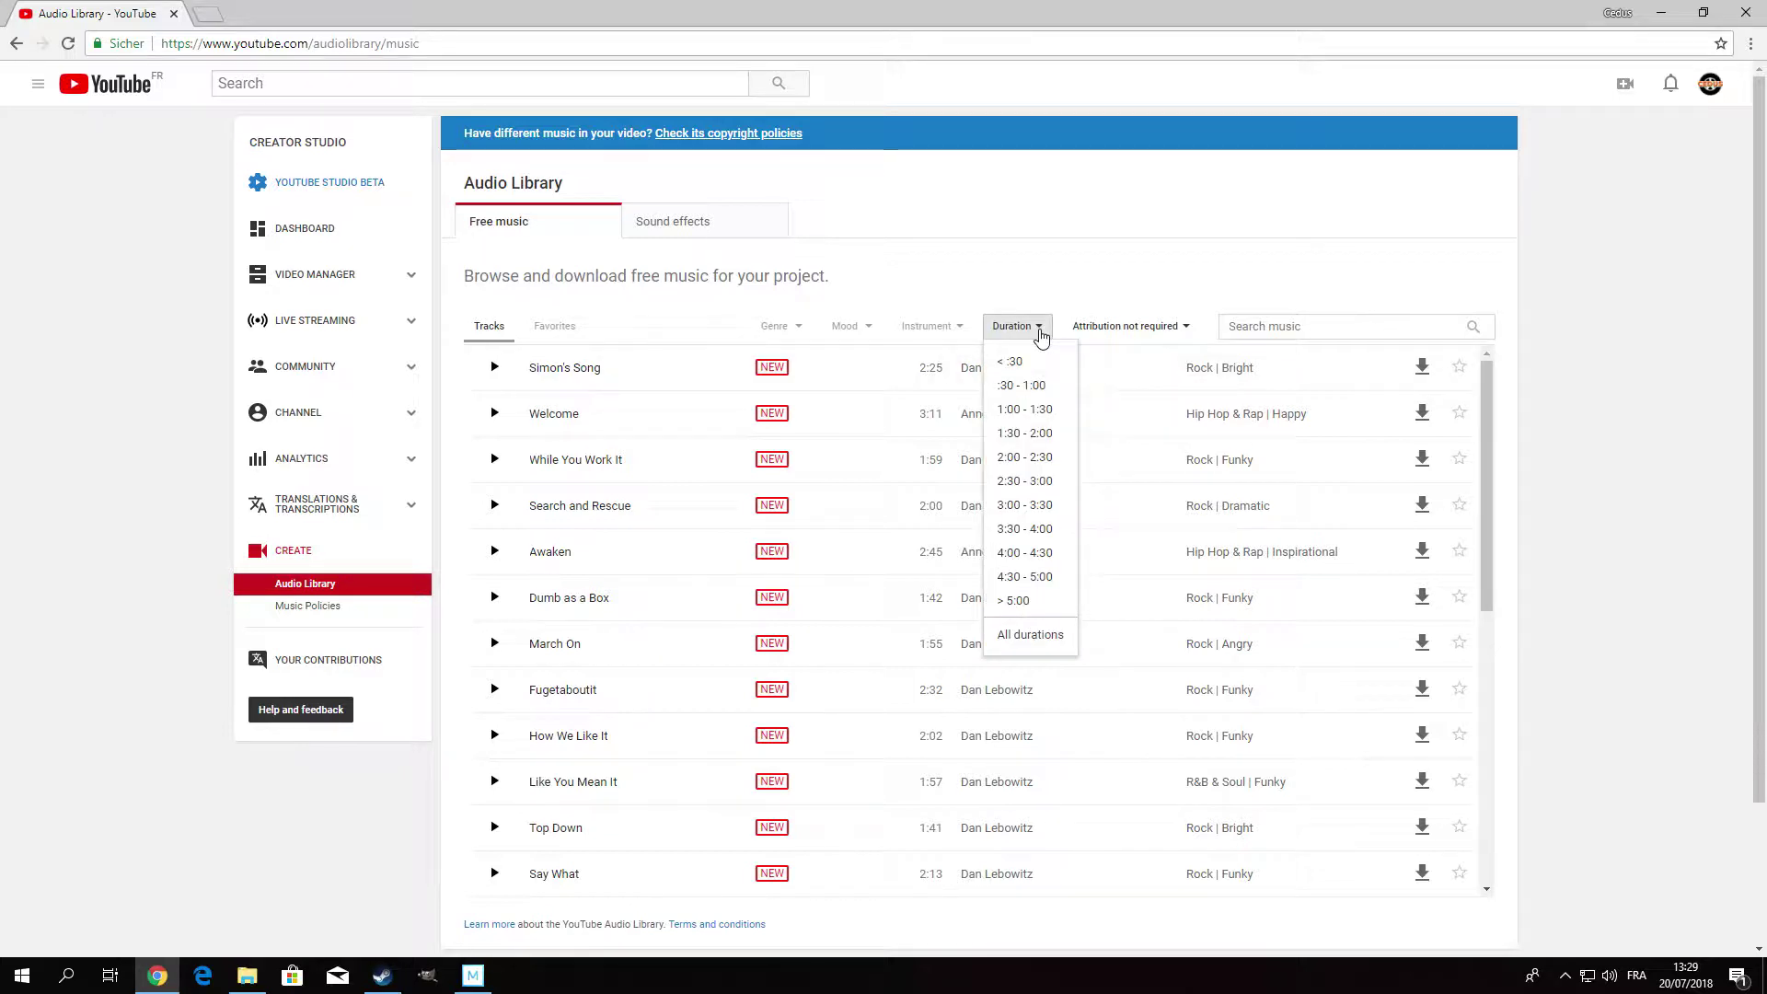
{"action": "left_click", "coordinate": [1036, 386]}
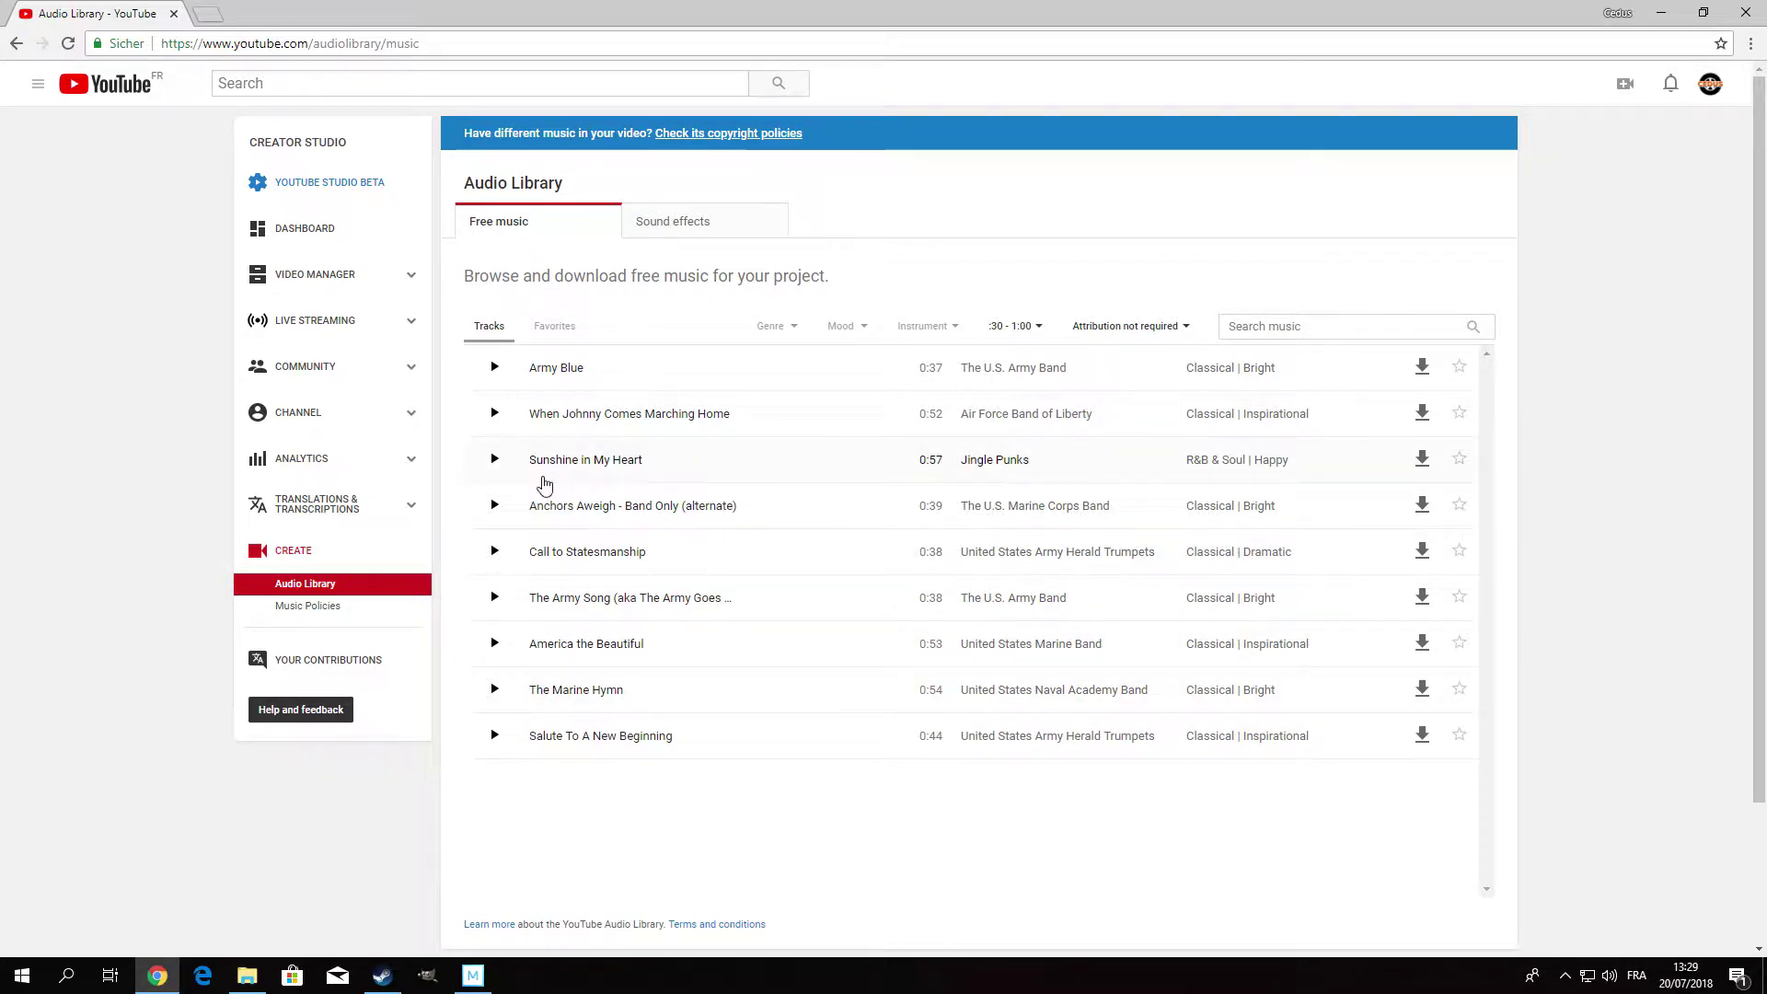
Preview the track "Sunshine in My Heart" and download it.
{"action": "left_click", "coordinate": [496, 465]}
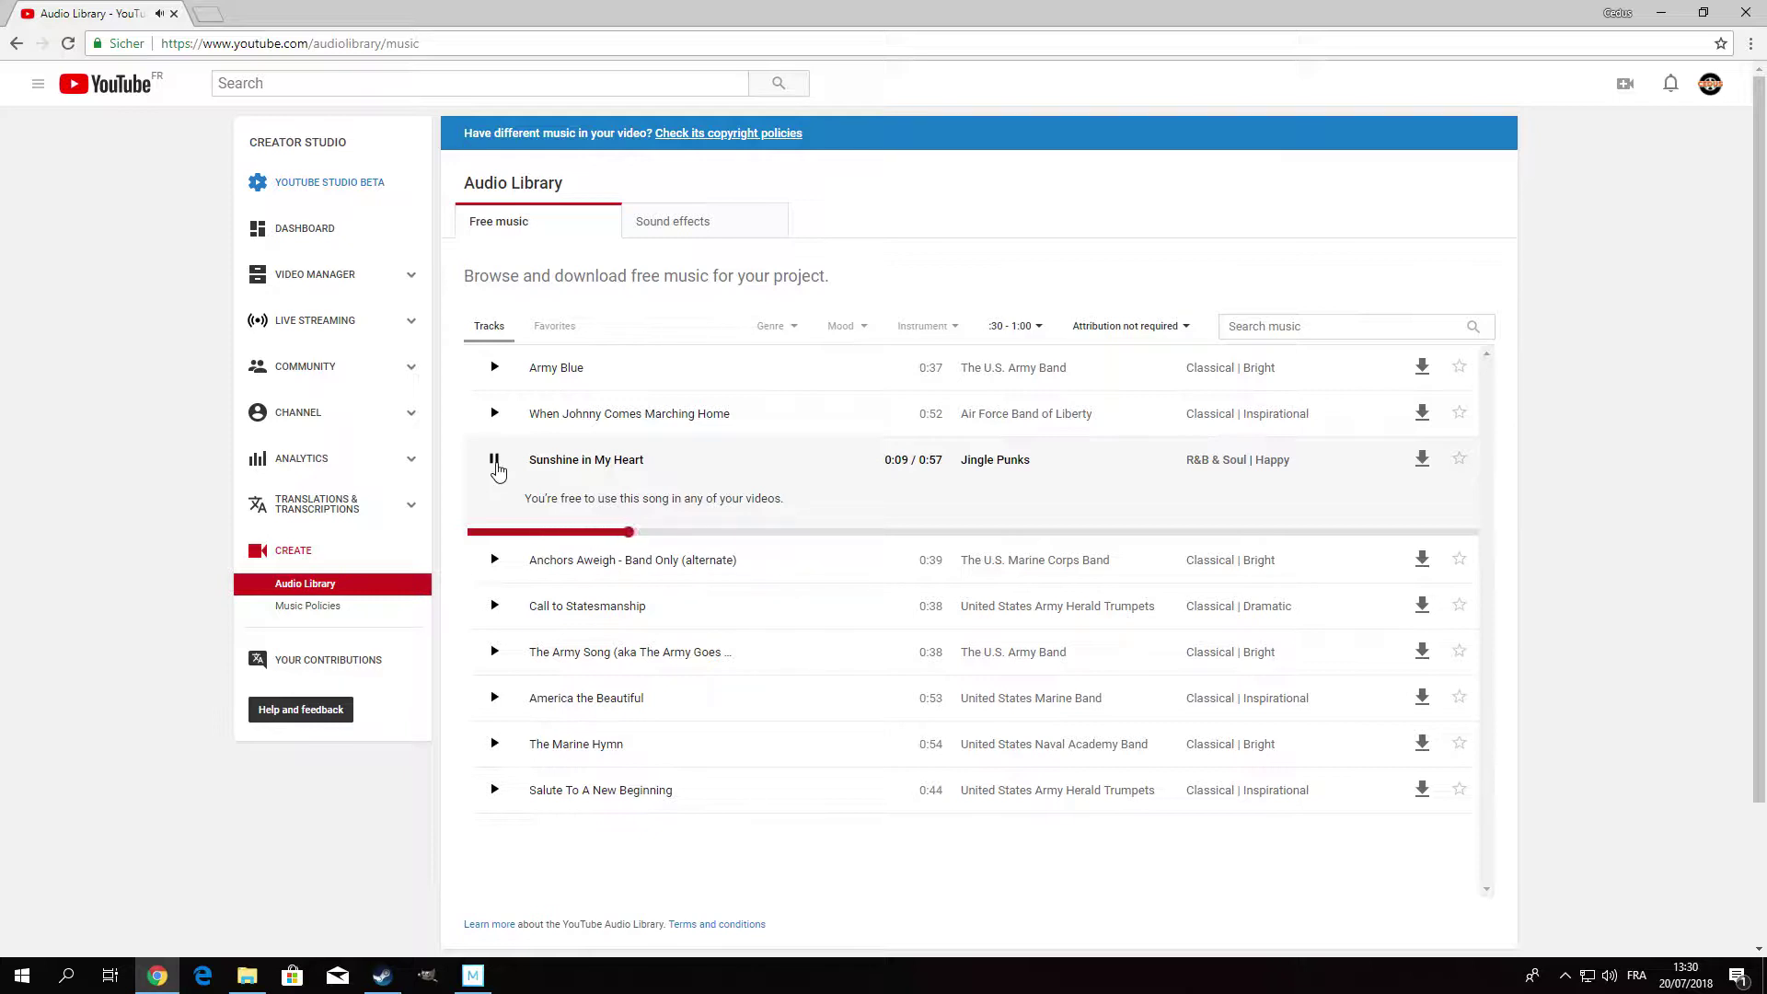
{"action": "left_click", "coordinate": [494, 460]}
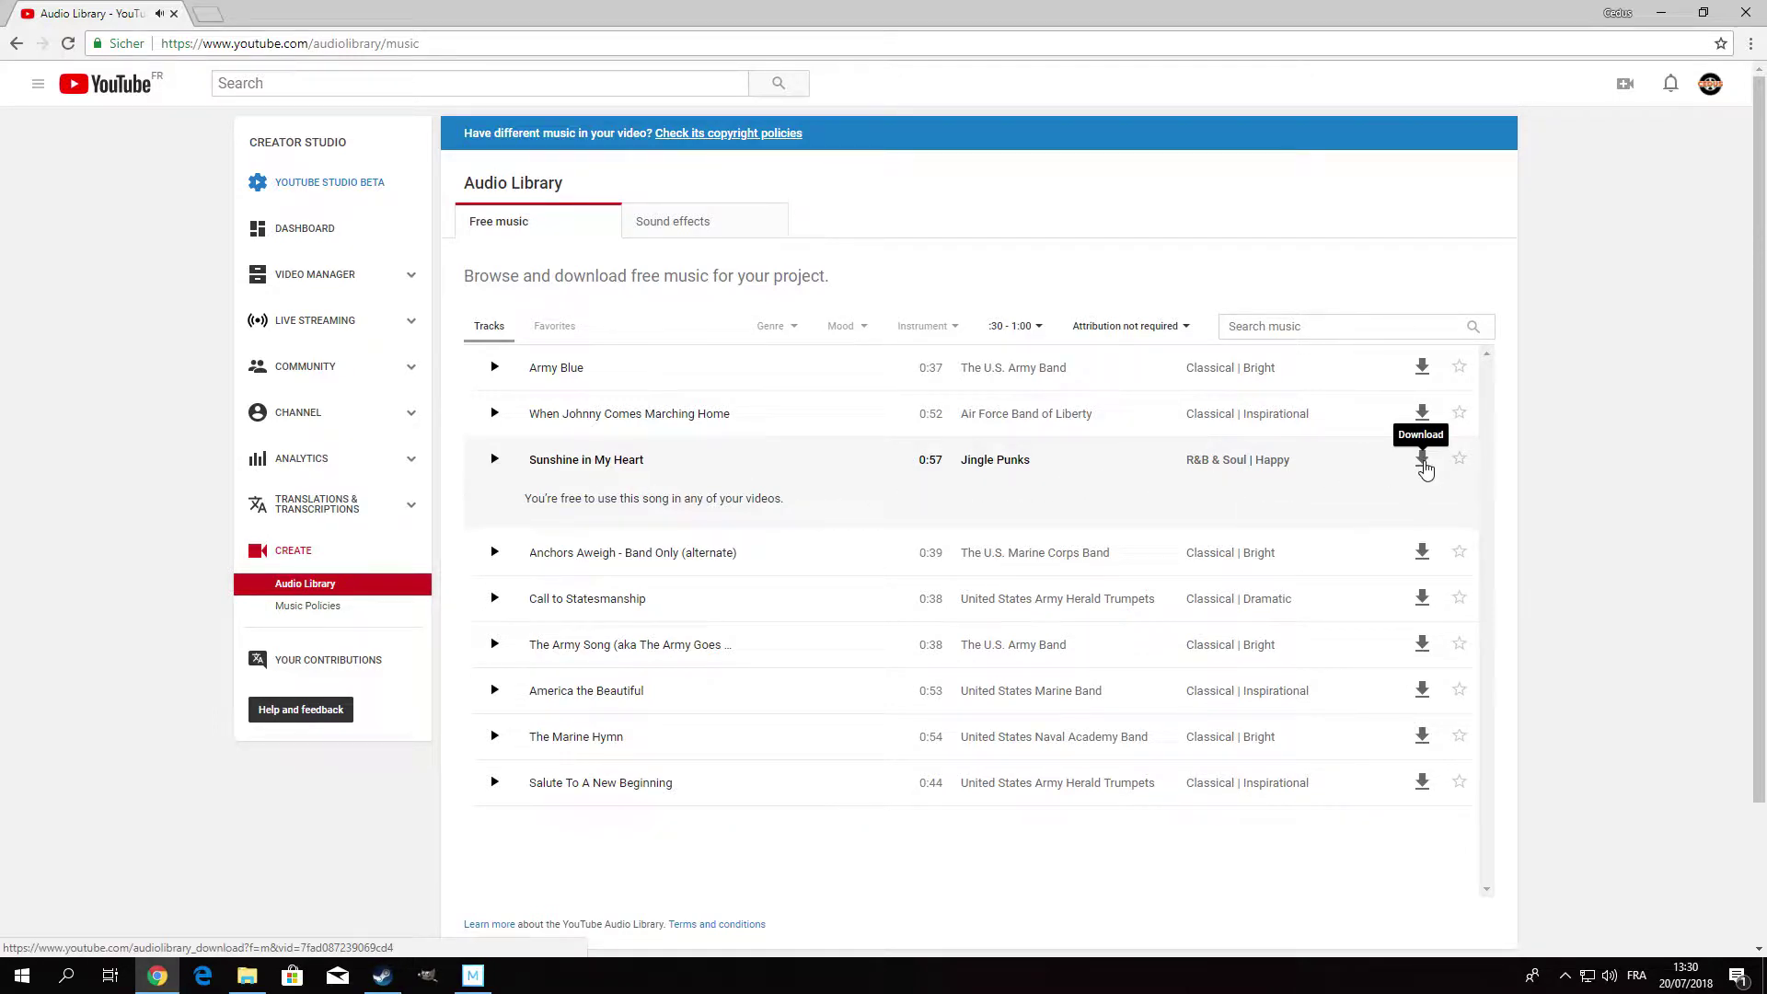
{"action": "left_click", "coordinate": [1423, 460]}
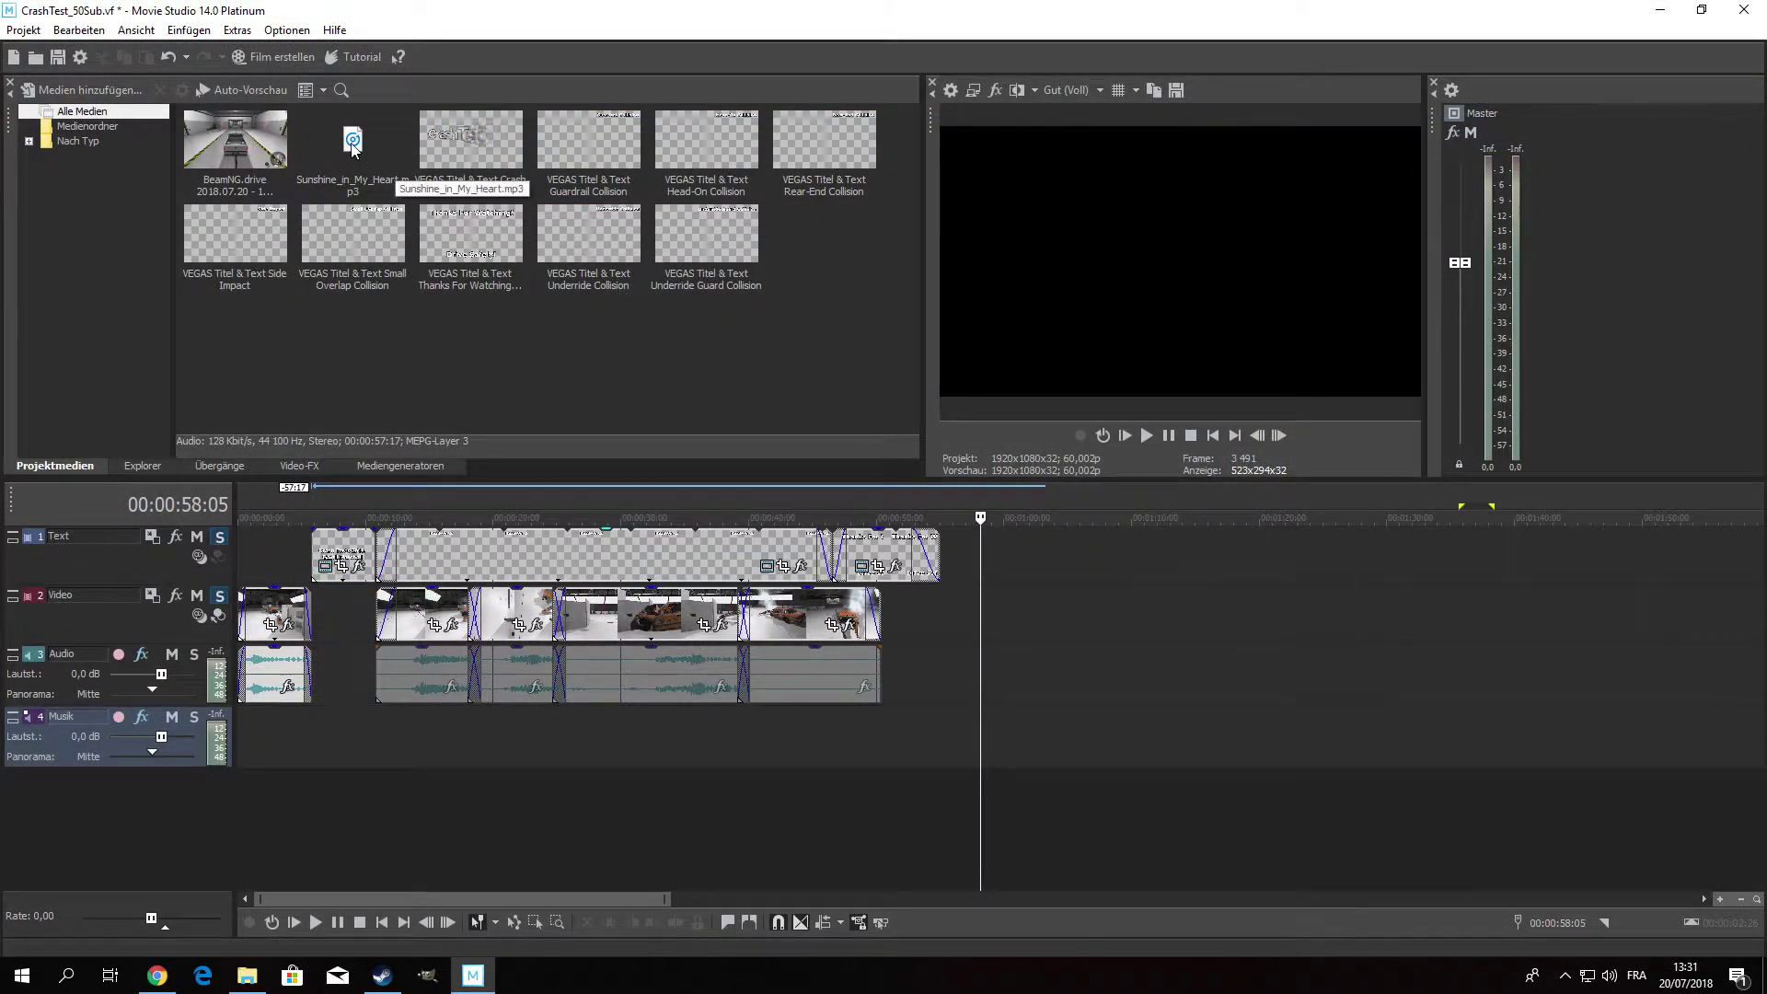
Place Sunshine_in_My_Heart.mp3 on the Musik track, starting with the opening title, and play the project from the beginning.
{"action": "left_click", "coordinate": [352, 147]}
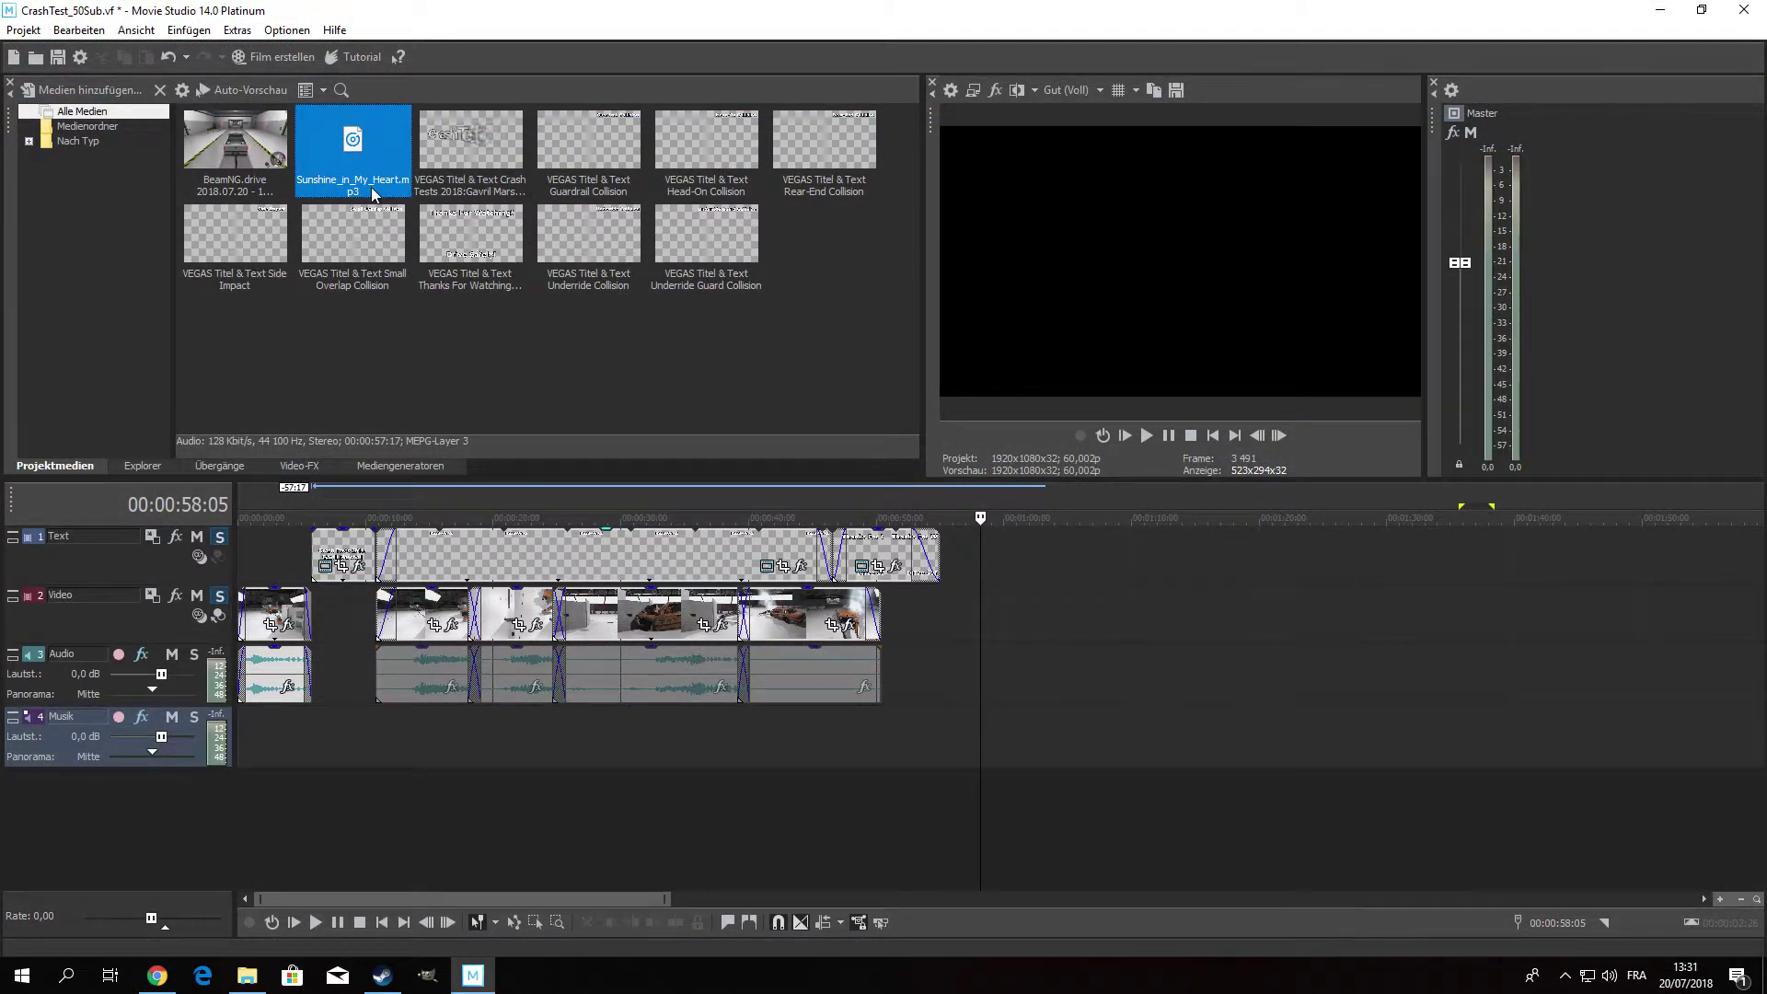
{"action": "left_click_drag", "start_coordinate": [359, 141], "coordinate": [324, 730]}
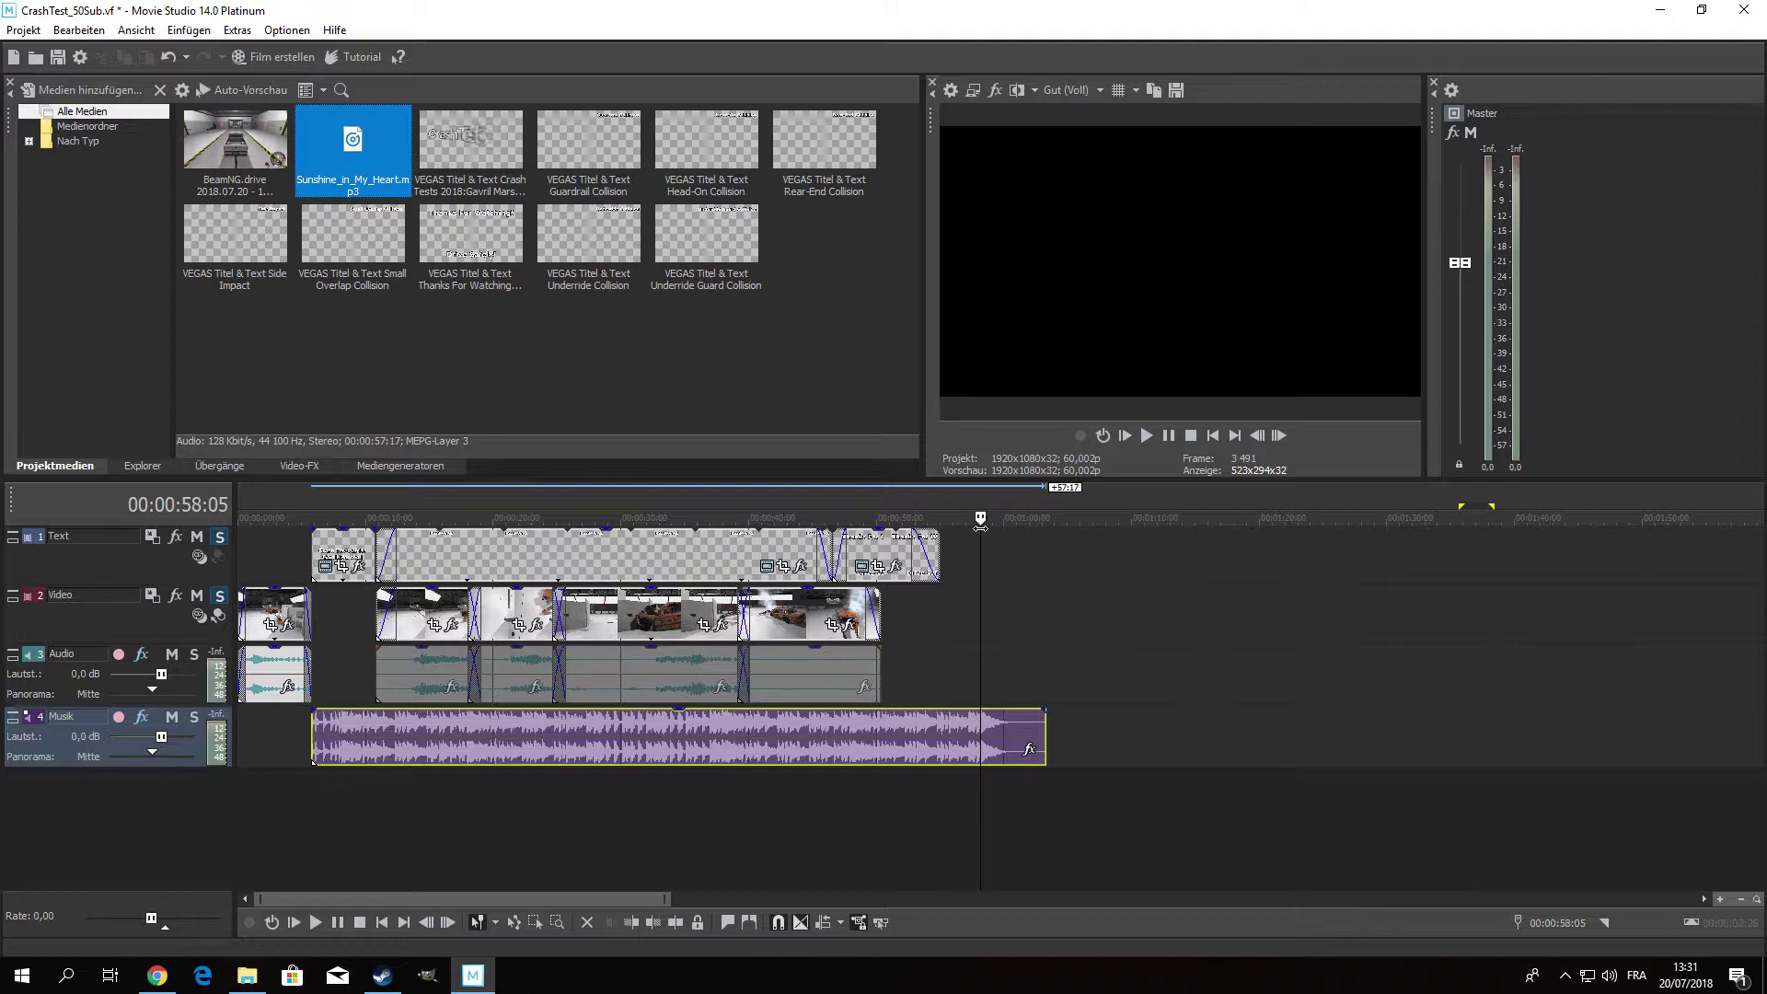
{"action": "left_click_drag", "start_coordinate": [983, 516], "coordinate": [241, 518]}
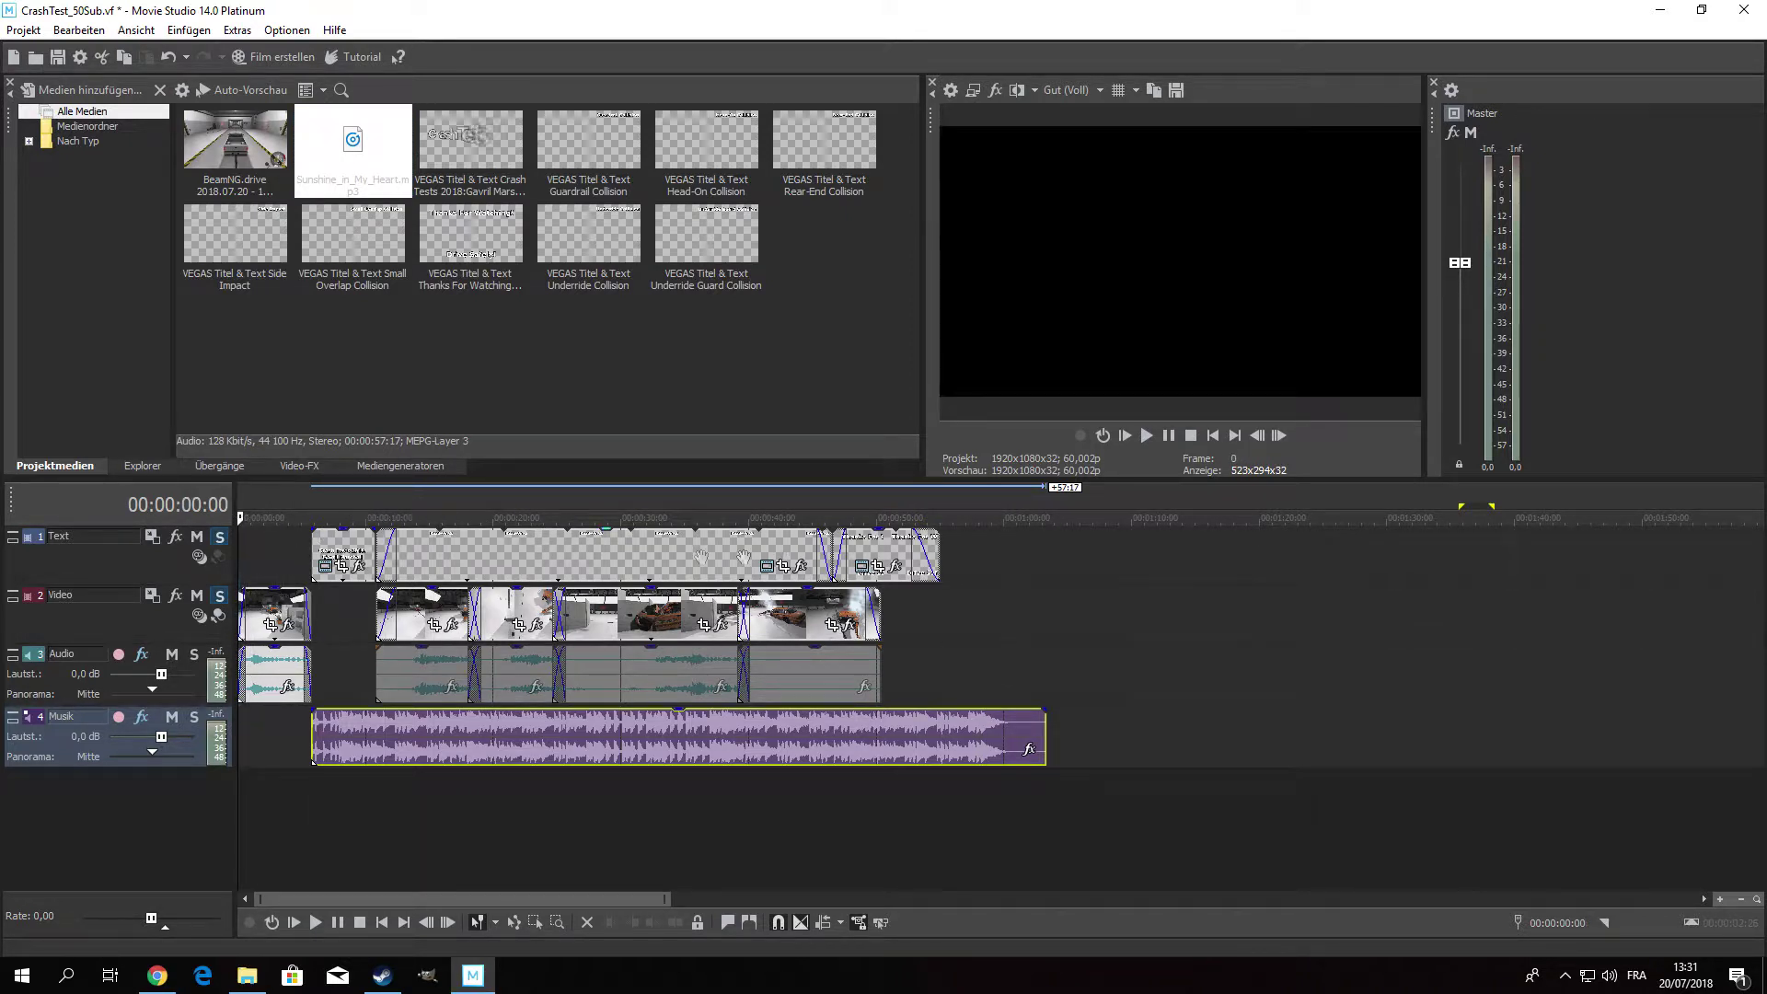
{"action": "key", "text": "space"}
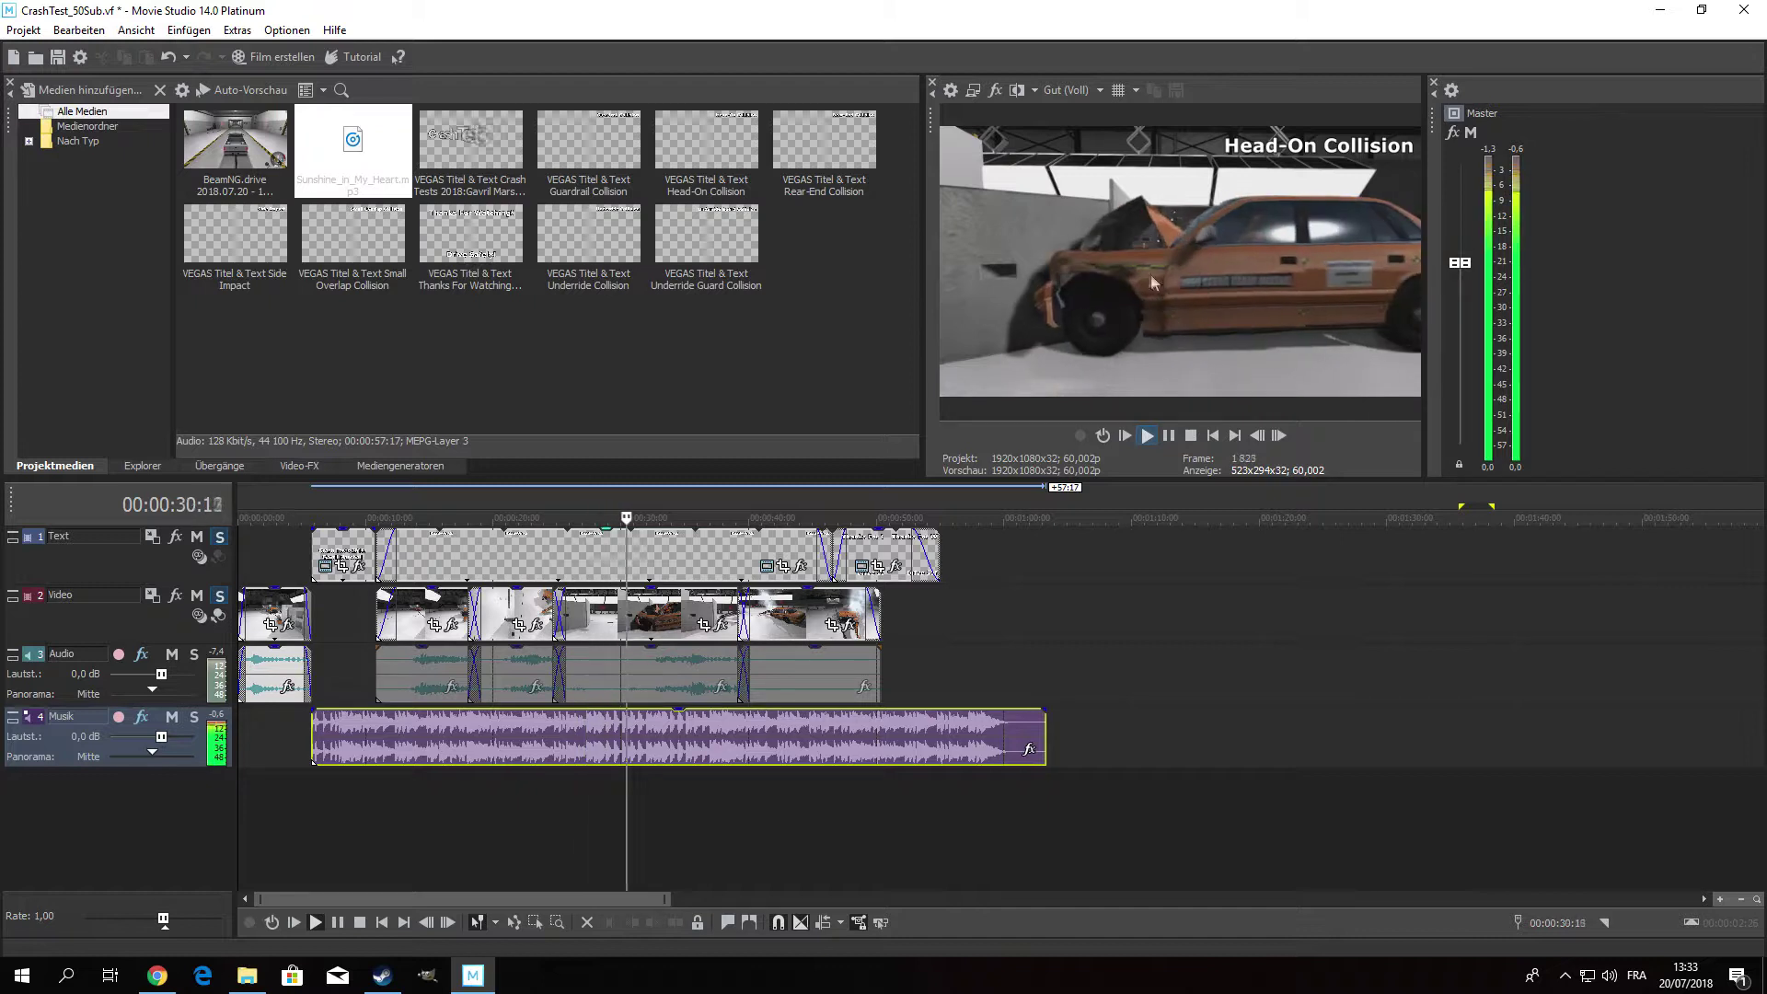
Preview the ending, extend the Thanks For Watching title to about 0:57, and play through to the end of the music.
{"action": "left_click", "coordinate": [813, 517]}
{"action": "key", "text": "space"}
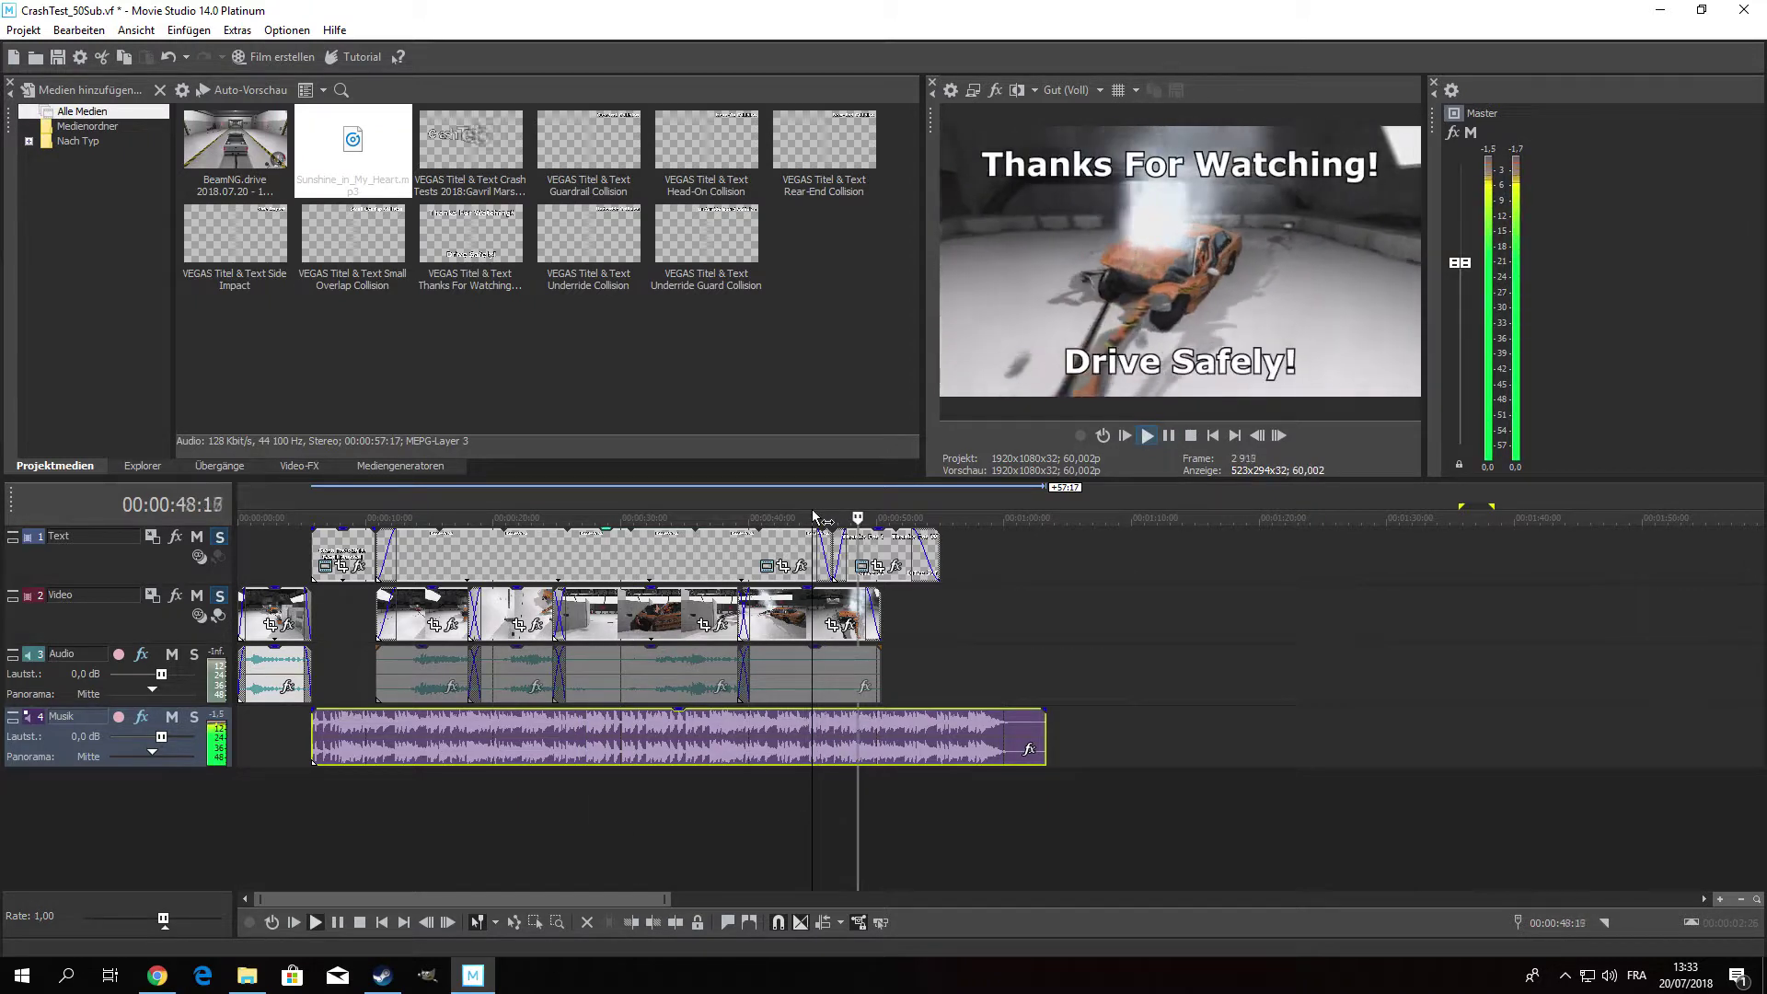
{"action": "key", "text": "Return"}
{"action": "left_click_drag", "start_coordinate": [938, 548], "coordinate": [970, 548]}
{"action": "key", "text": "space"}
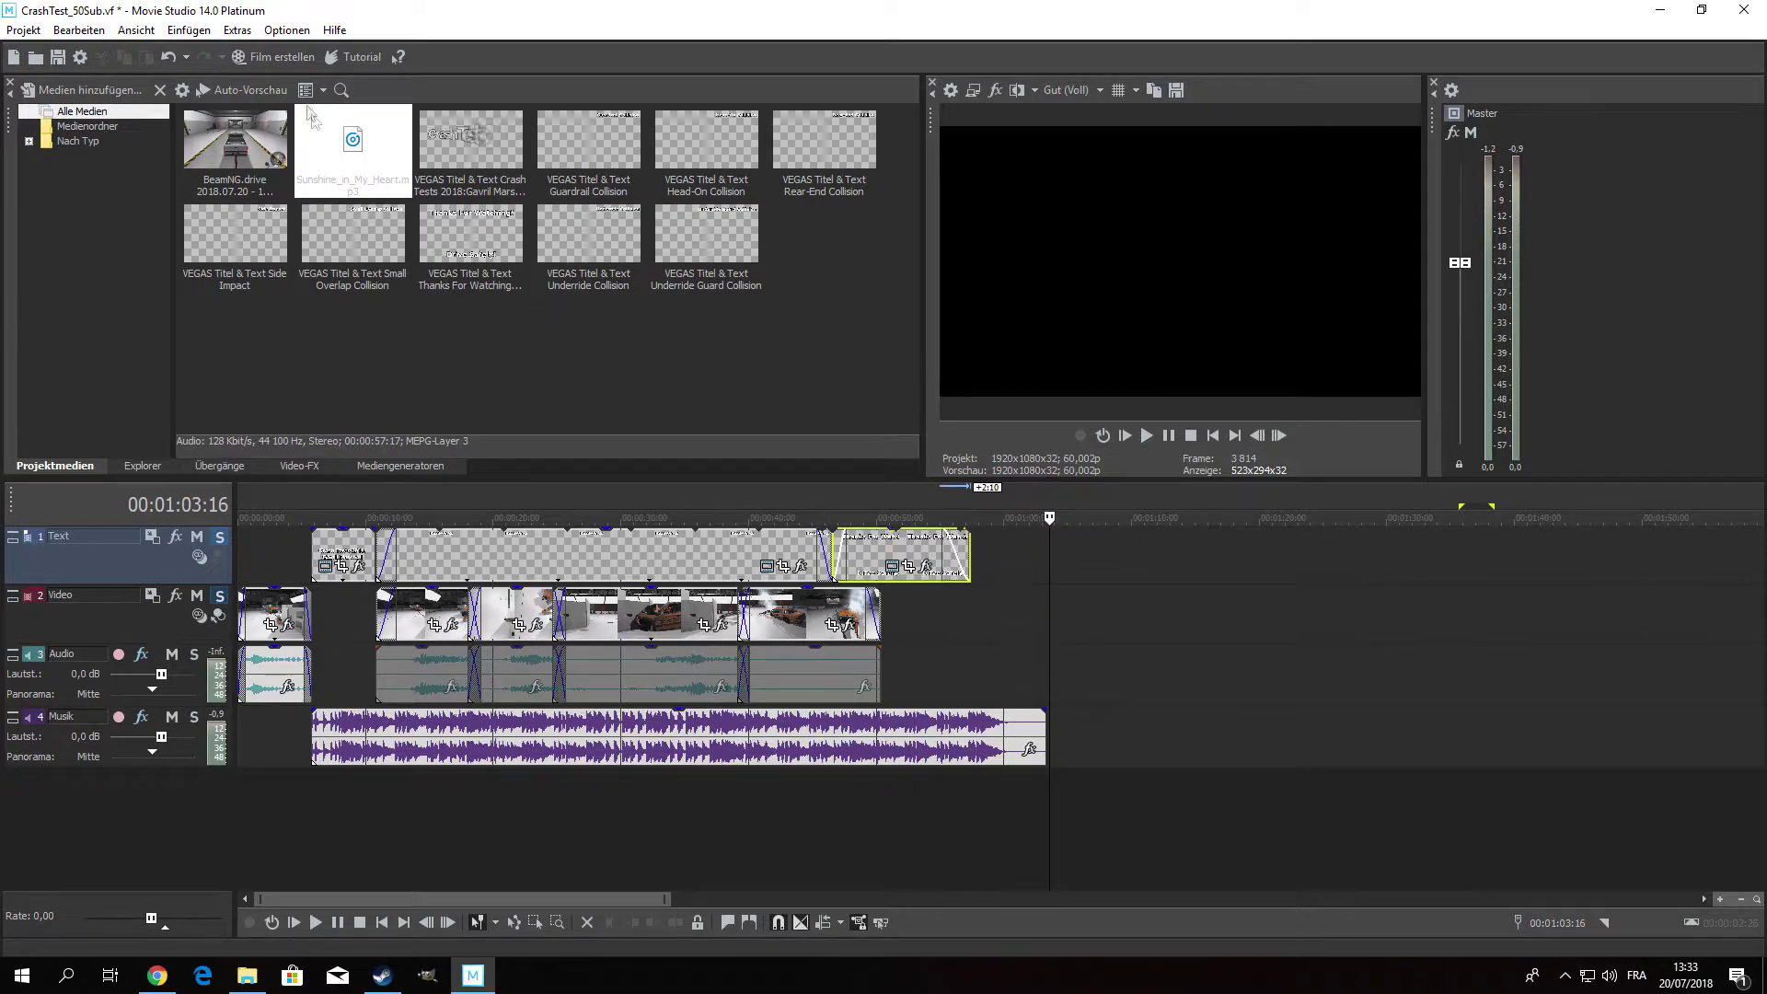
Render the film to the hard disk as an MP4 named GavrilGrandMarshall in G:\Clips\3.Exported\.
{"action": "left_click", "coordinate": [278, 59]}
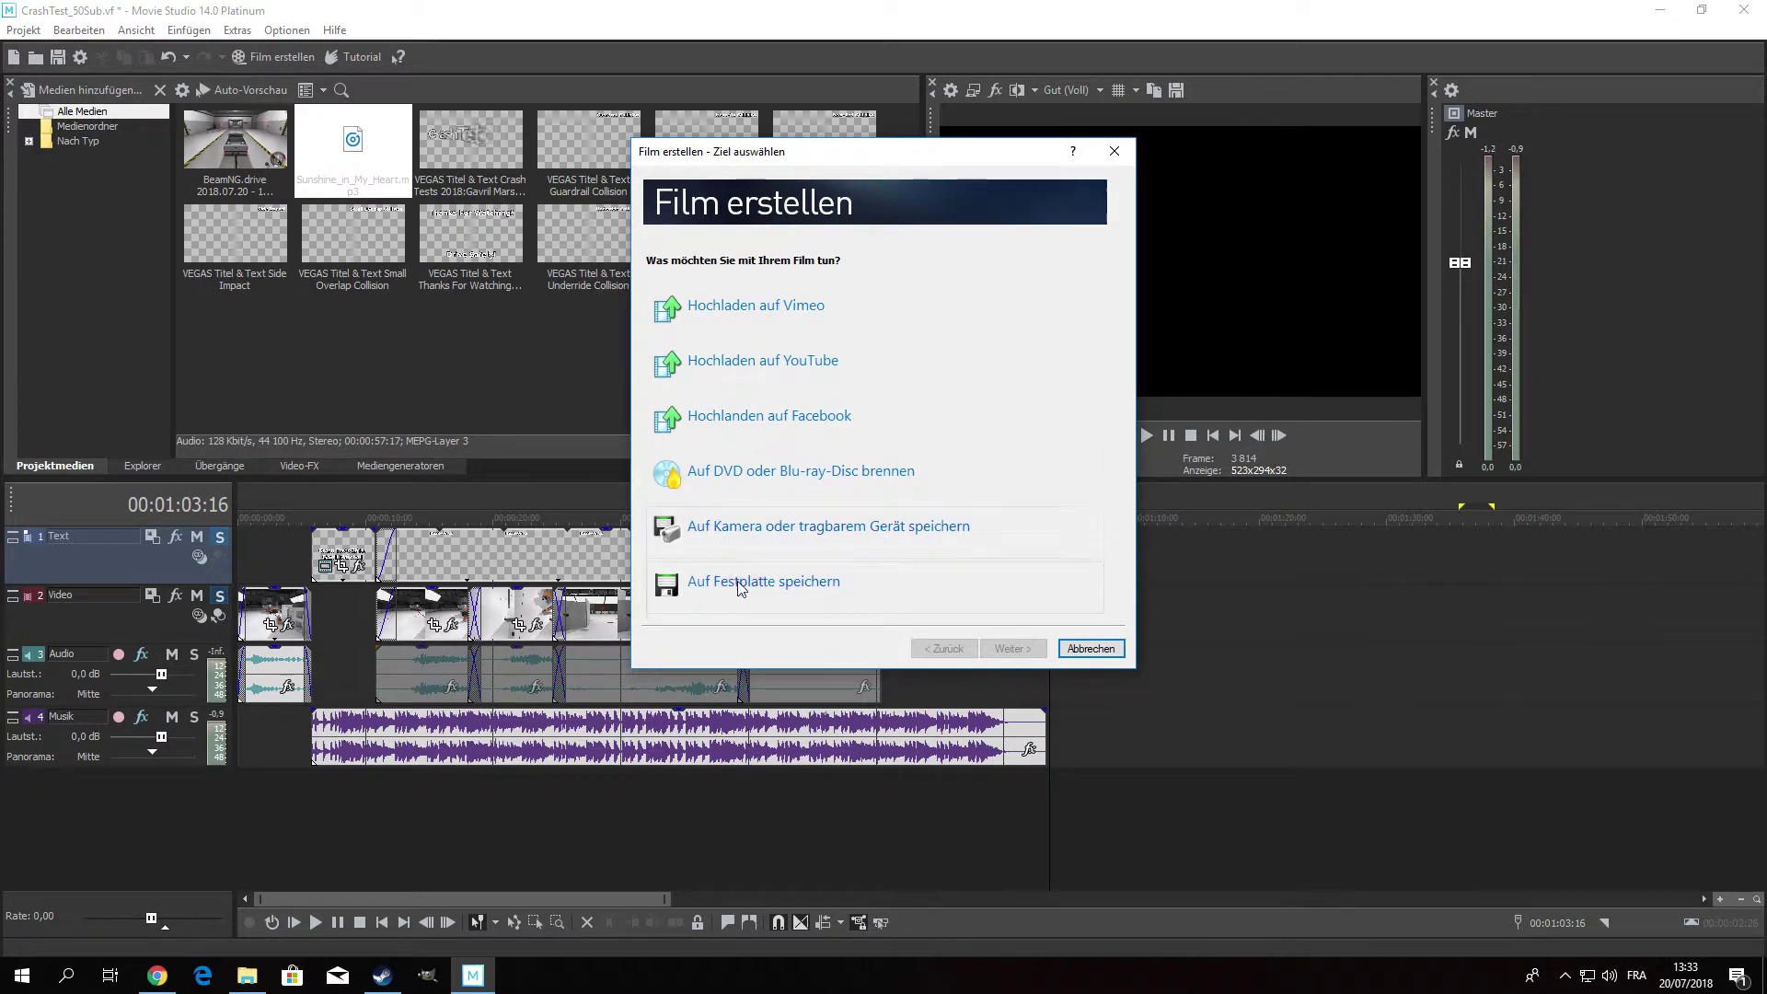
{"action": "left_click", "coordinate": [738, 582]}
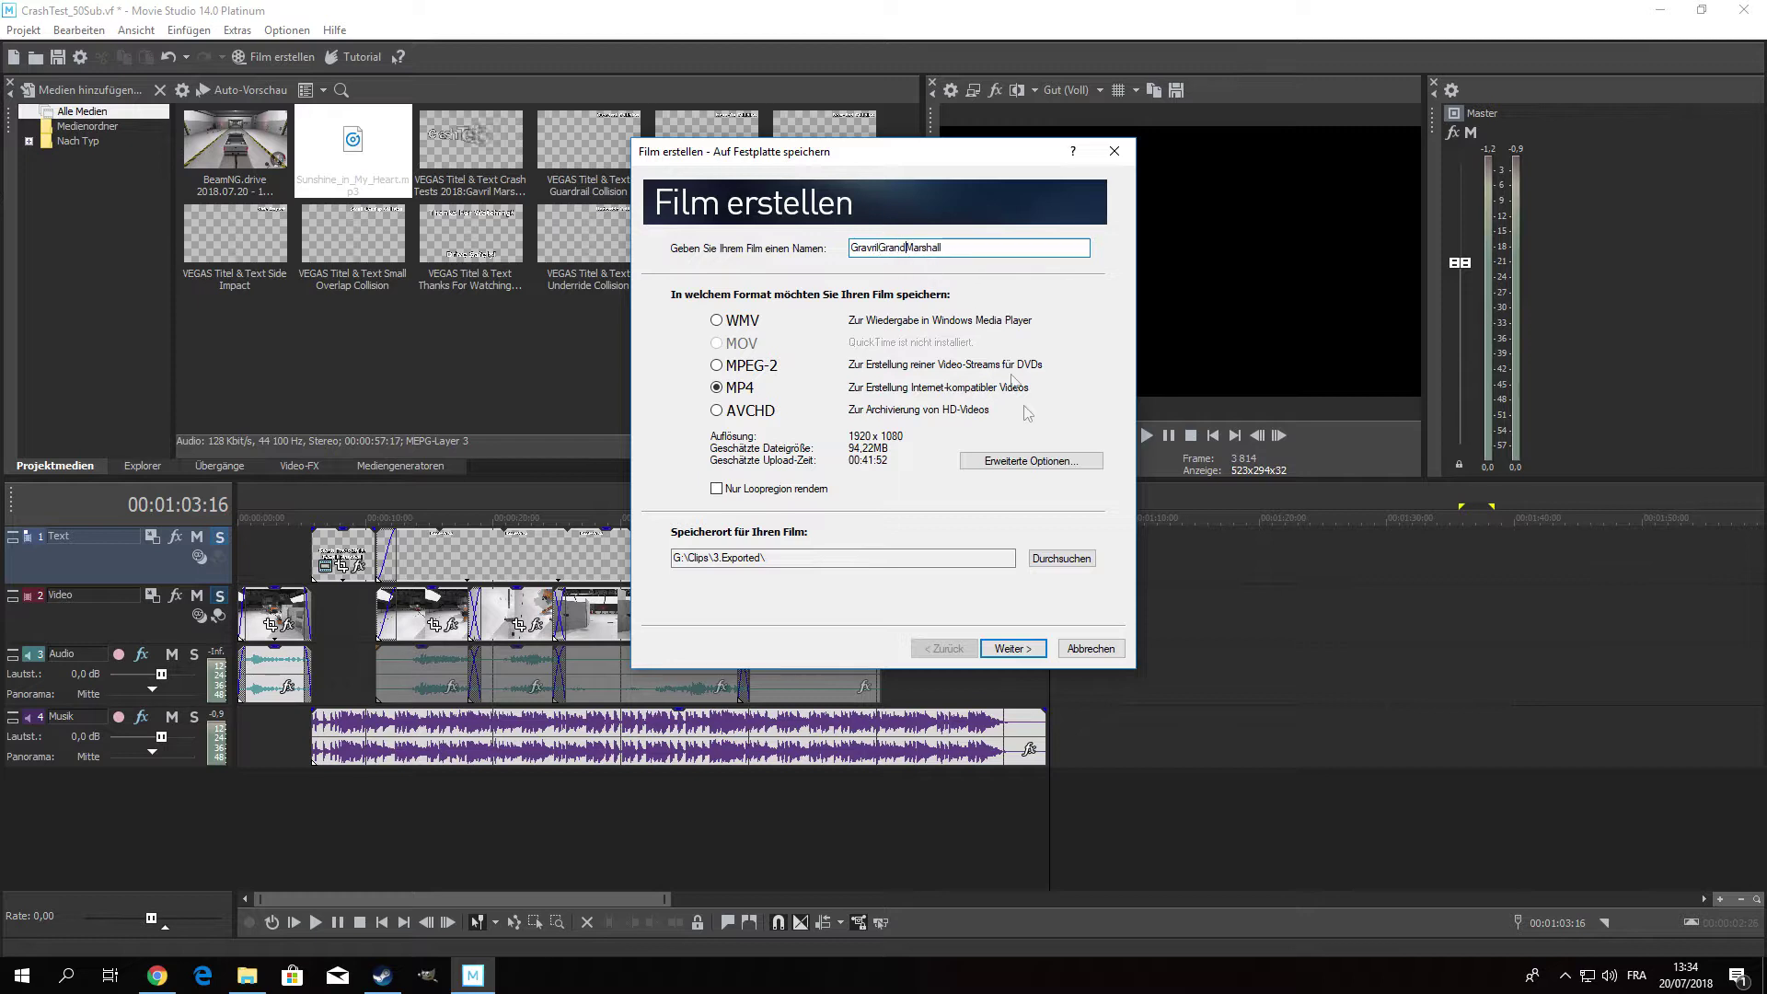
{"action": "left_click", "coordinate": [1028, 653]}
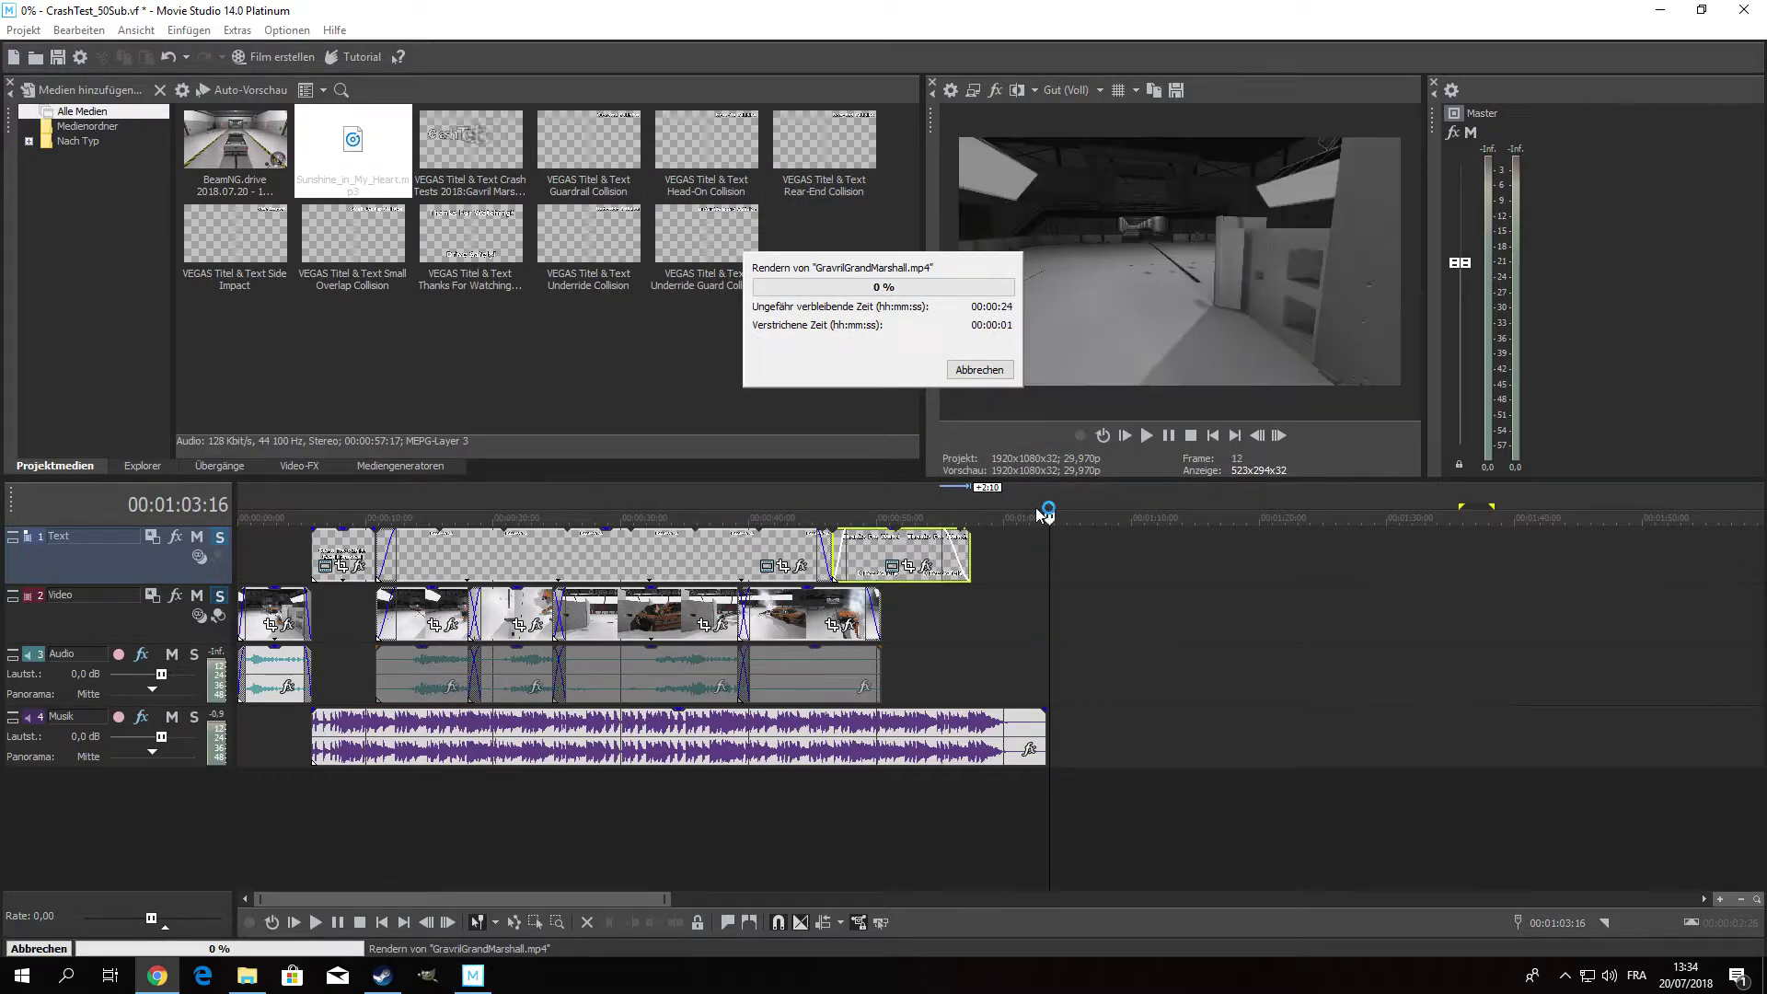